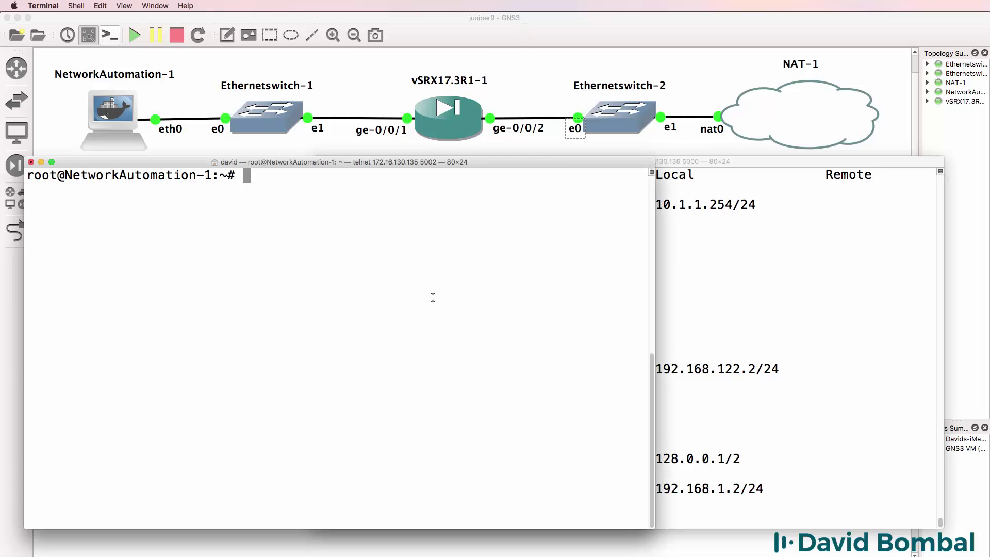
- Ping google.com from the NetworkAutomation-1 console, stop the ping after a few replies and shift the console window slightly
text(ping google.com)
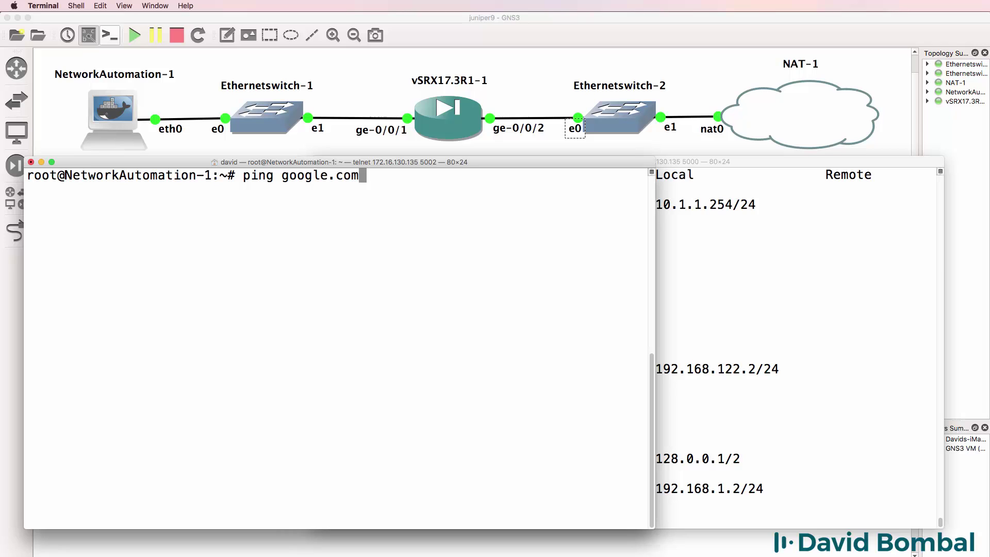
key(Return)
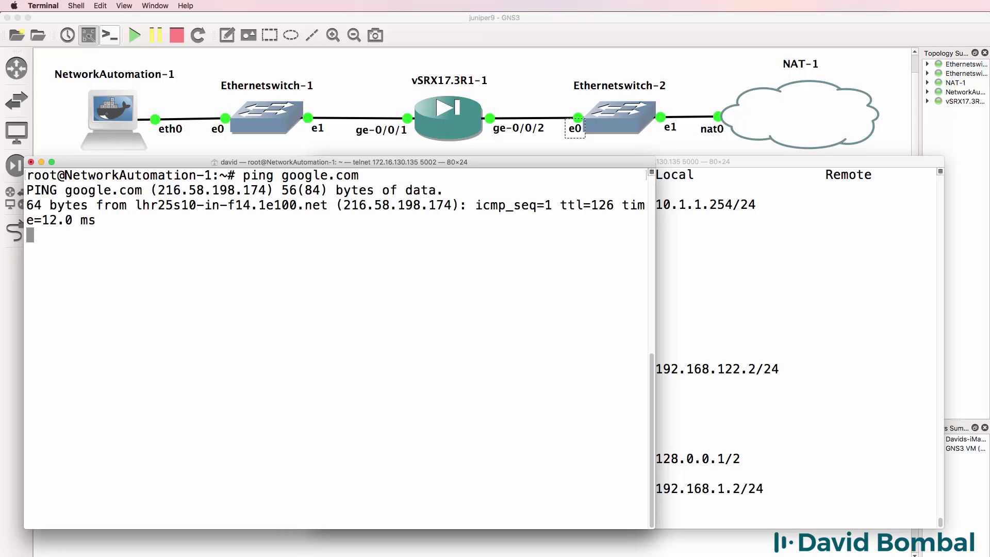
key(ctrl+c)
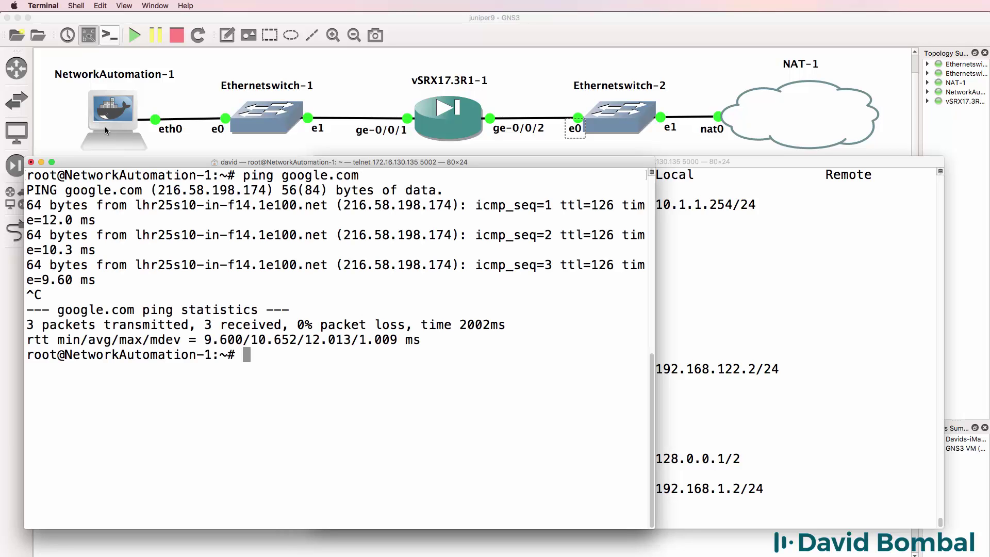
mouse_move(138, 168)
mouse_down()
mouse_move(136, 184)
mouse_move(134, 176)
mouse_up()
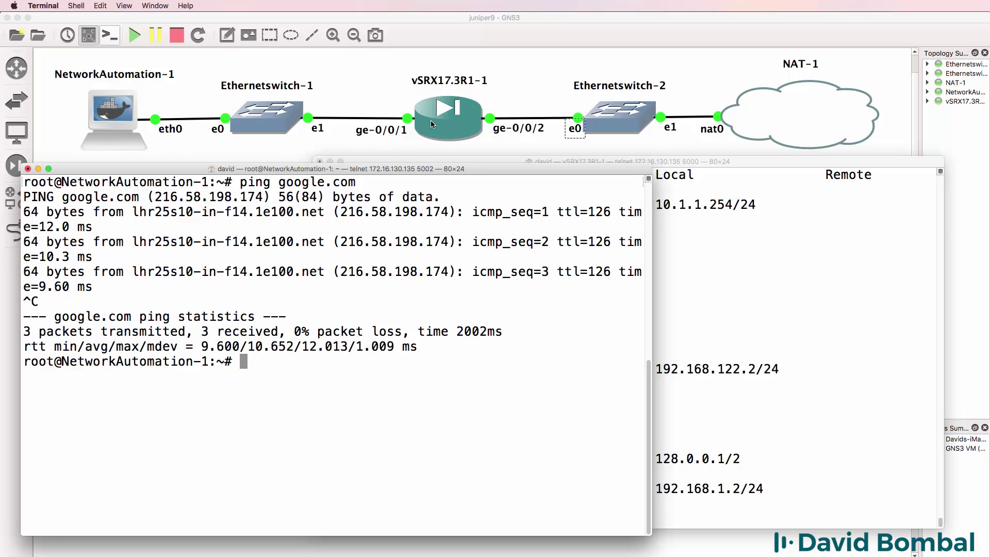
- Redisplay the interface list on the vSRX console and highlight the ge-0/0/0.0 and ge-0/0/1.0 rows to review their addresses
click(702, 220)
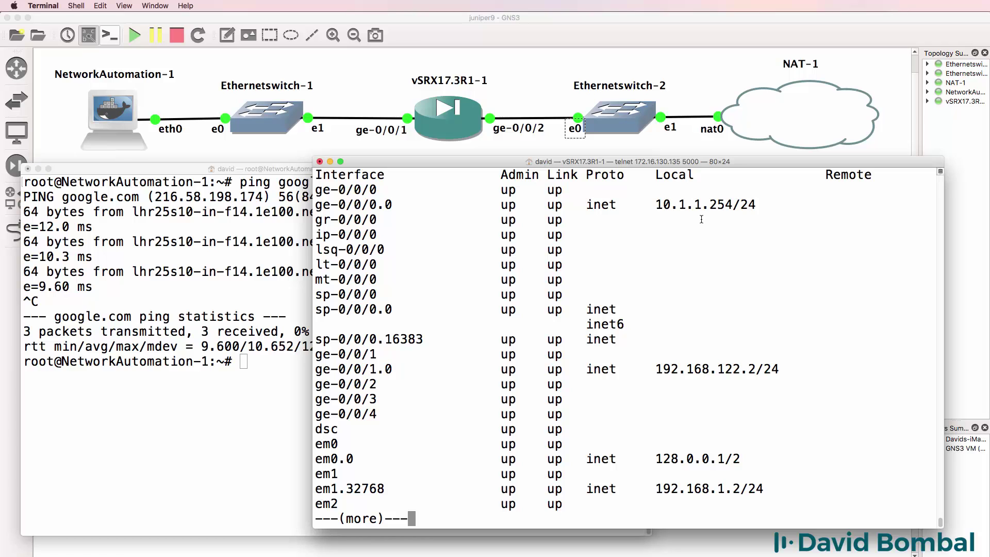
key(q)
key(Up)
key(Return)
drag(783, 205, 153, 196)
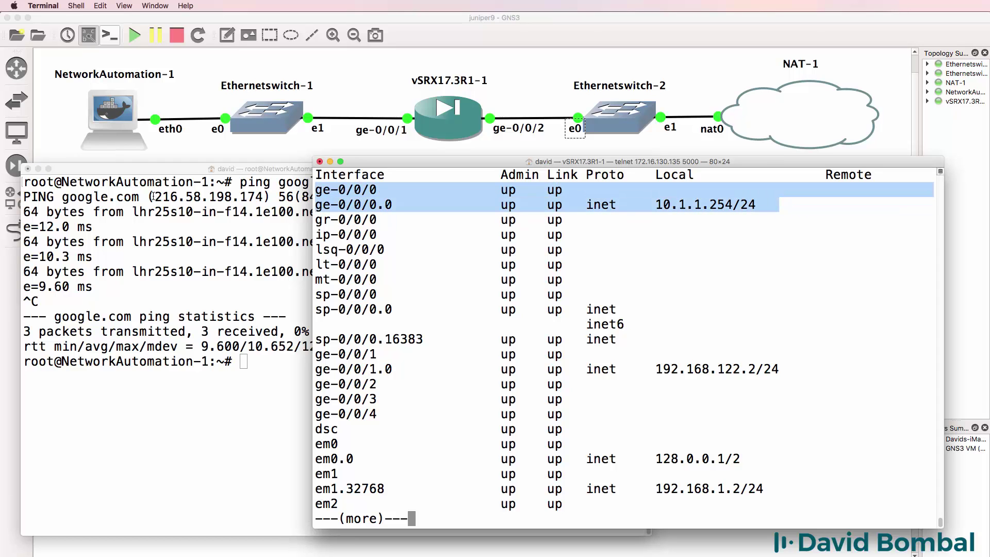
click(673, 213)
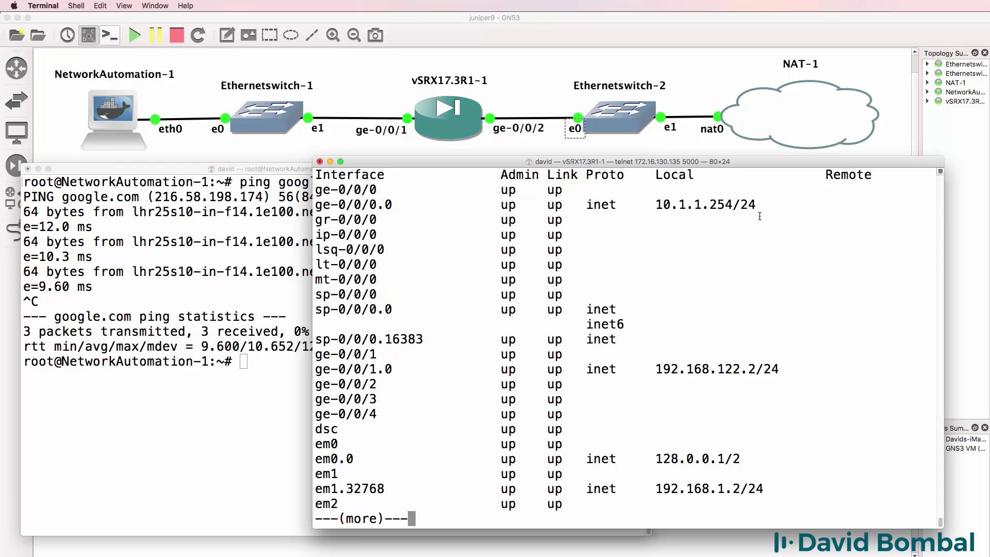
drag(778, 206, 317, 206)
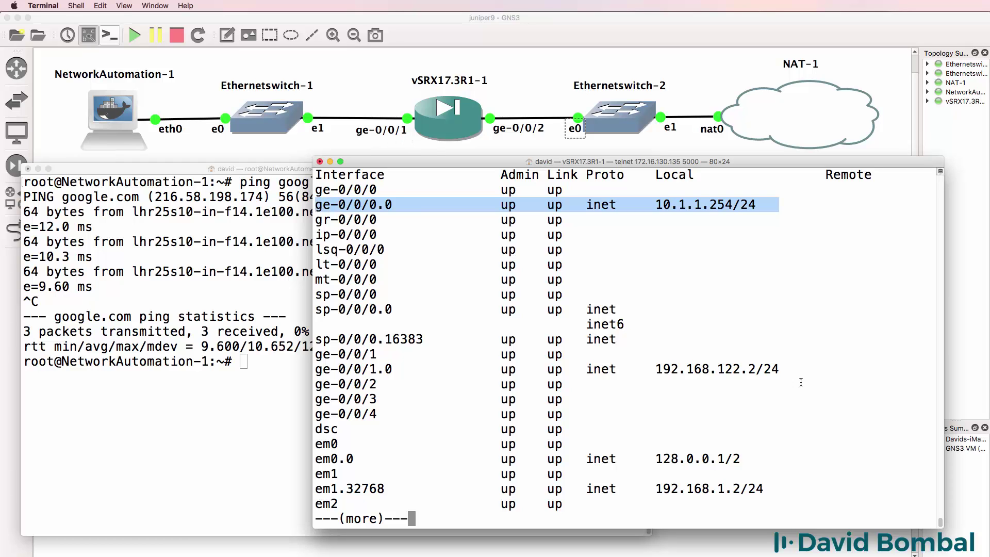
drag(790, 365, 277, 364)
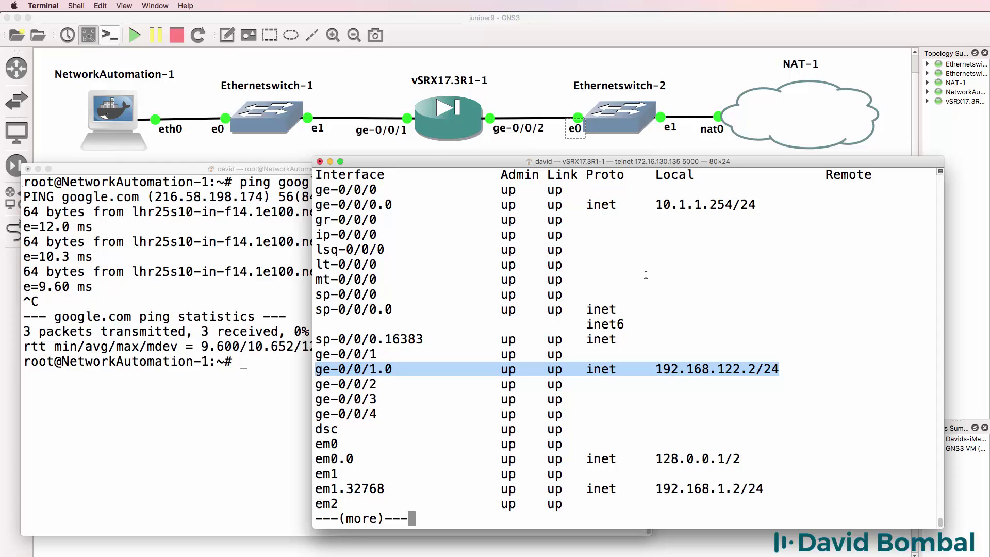
drag(772, 205, 292, 211)
drag(781, 367, 314, 362)
- Inspect the network adapter settings in the vSRX17.3R1-1 node's configuration in GNS3, leaving without changes
click(434, 38)
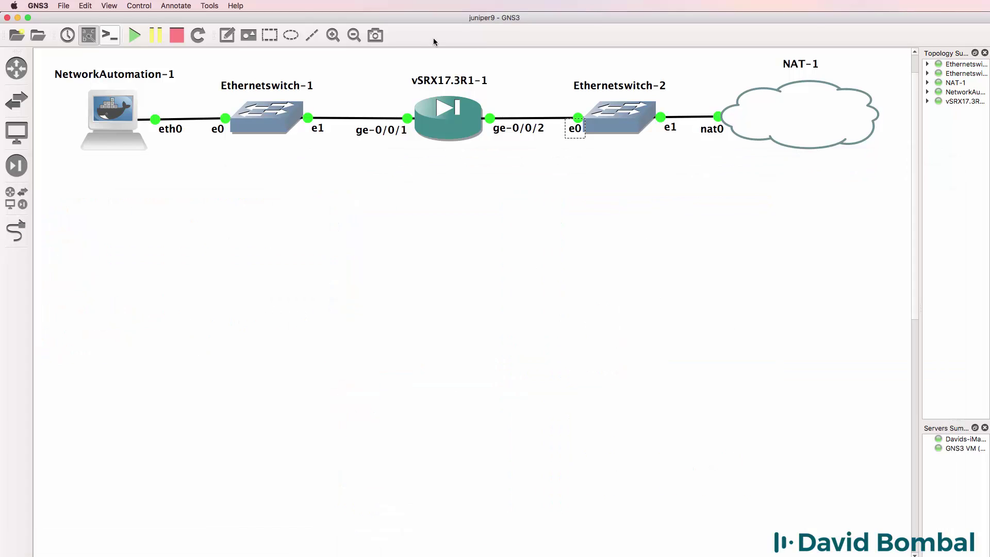
right_click(435, 120)
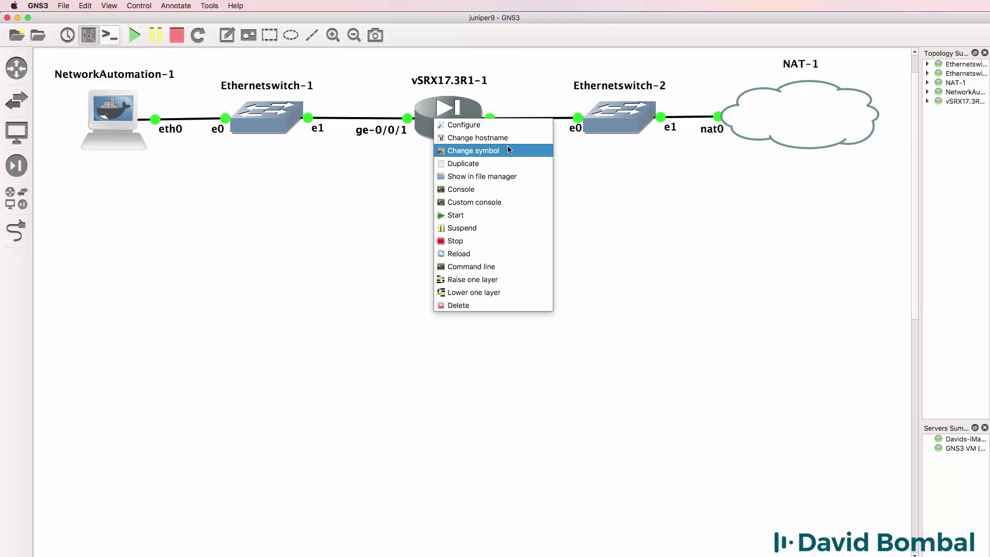
click(492, 124)
click(643, 171)
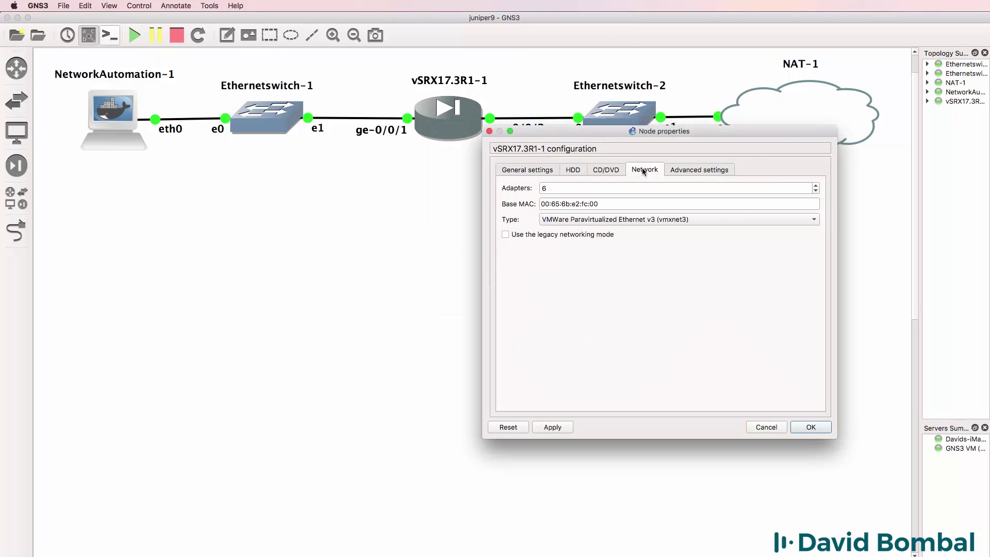
click(764, 428)
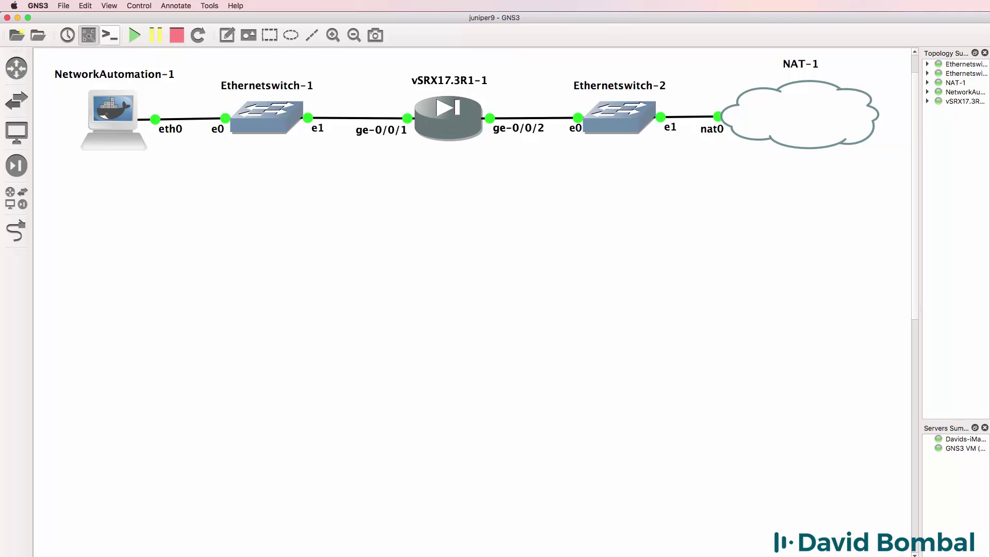
- Switch back to the NetworkAutomation-1 terminal, ping gns3.com and stop the ping
key(super+Tab)
click(230, 414)
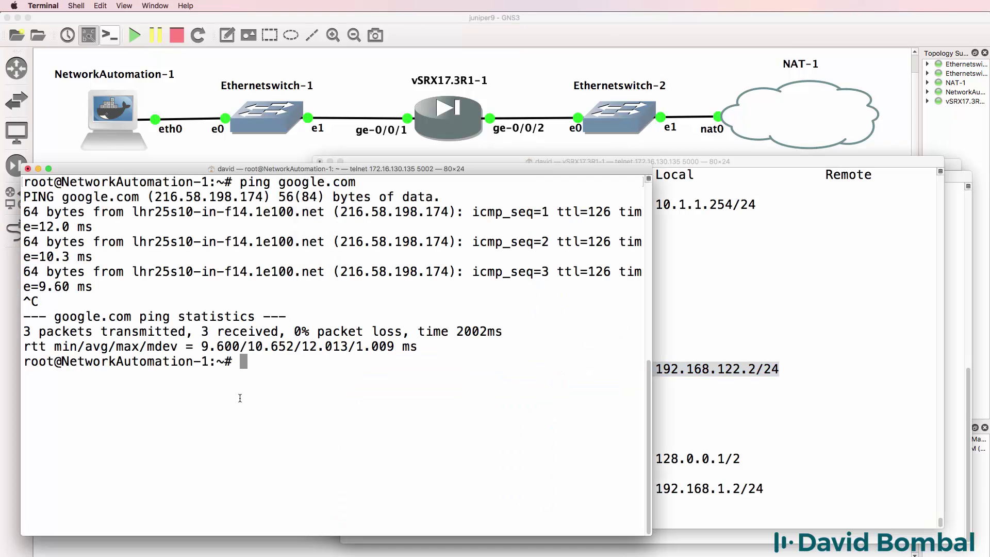
text(ping gns3.com)
key(Return)
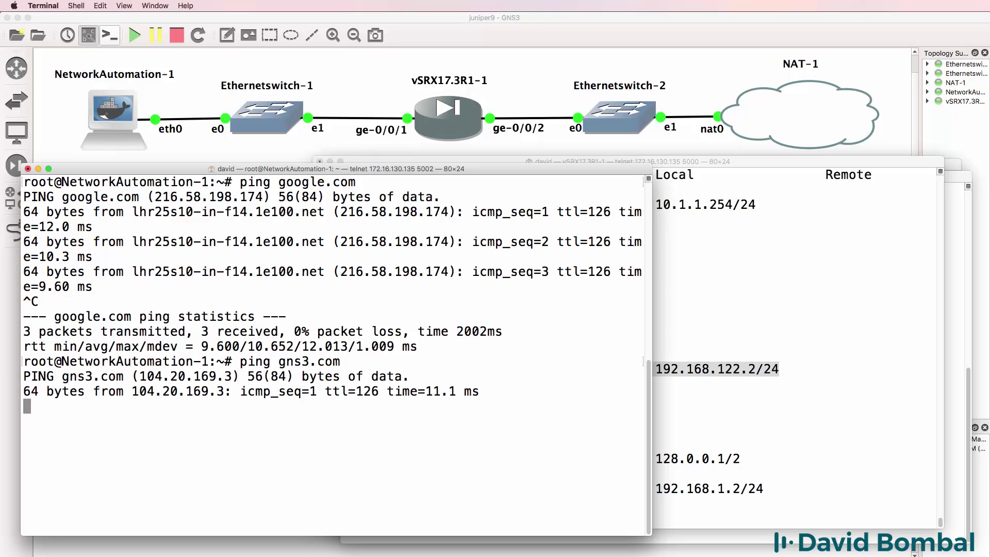
key(ctrl+c)
- Ping configureterminal.com from the NetworkAutomation-1 console and stop the ping
text(pi)
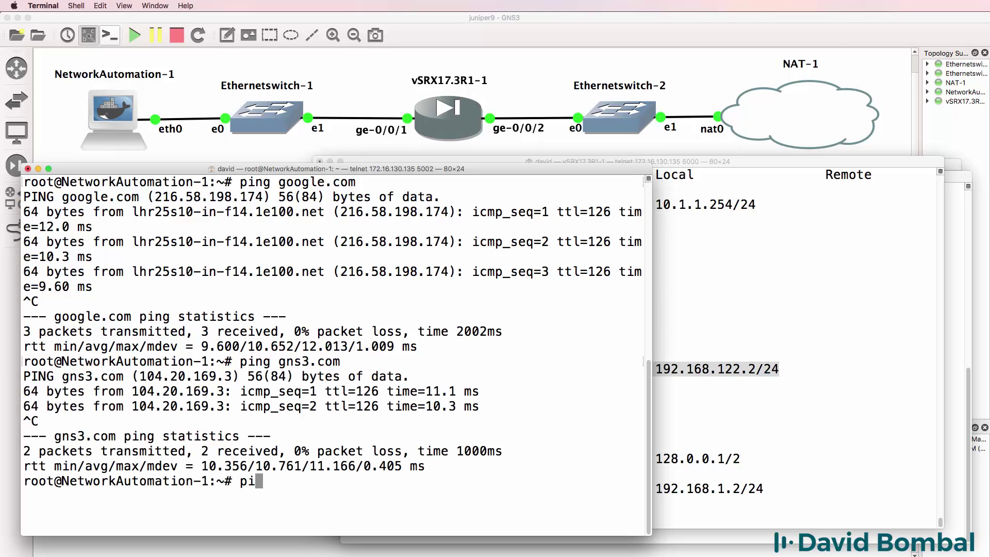
text(ng configureterm)
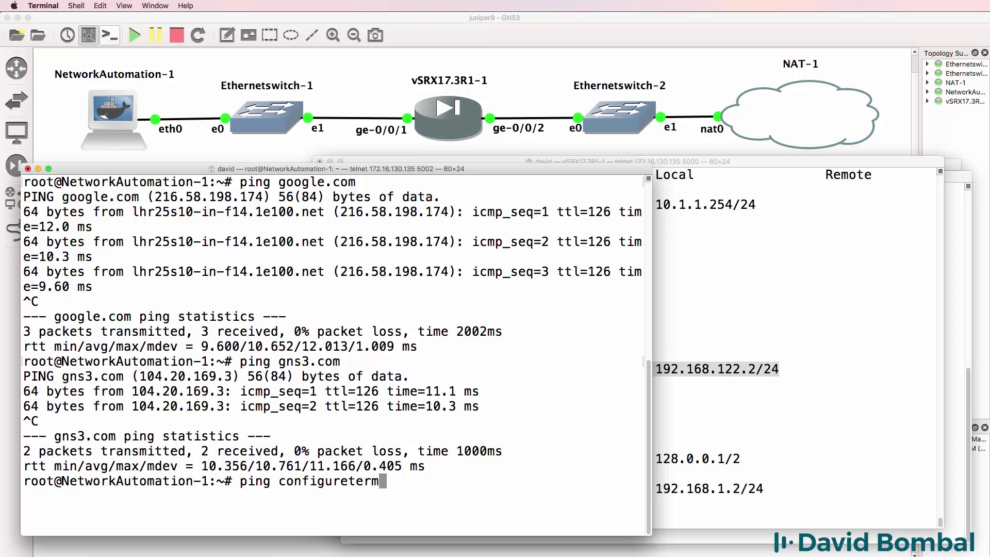
text(inal.com)
key(Return)
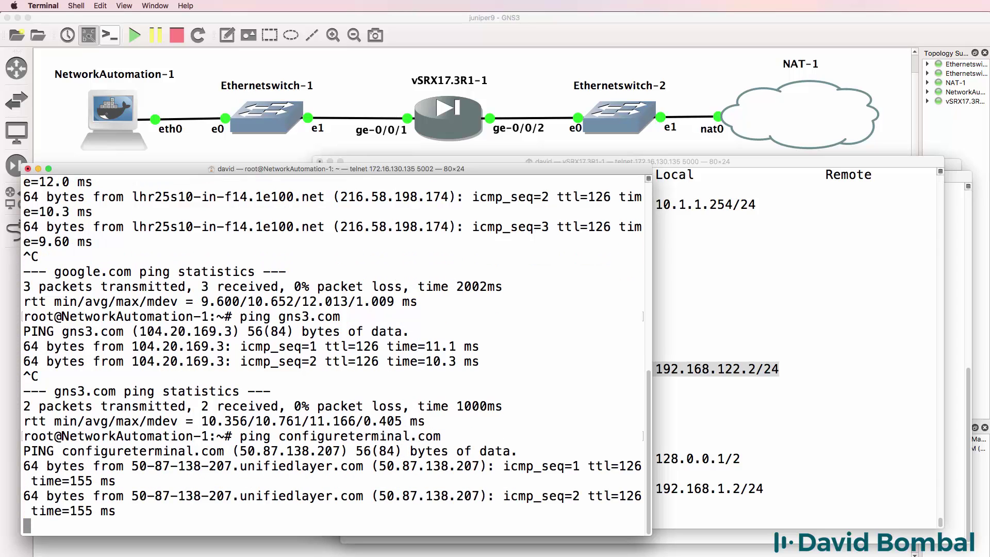
key(ctrl+c)
- Rerun an earlier command from the NetworkAutomation-1 console's history
key(Up)
key(Up)
key(Return)
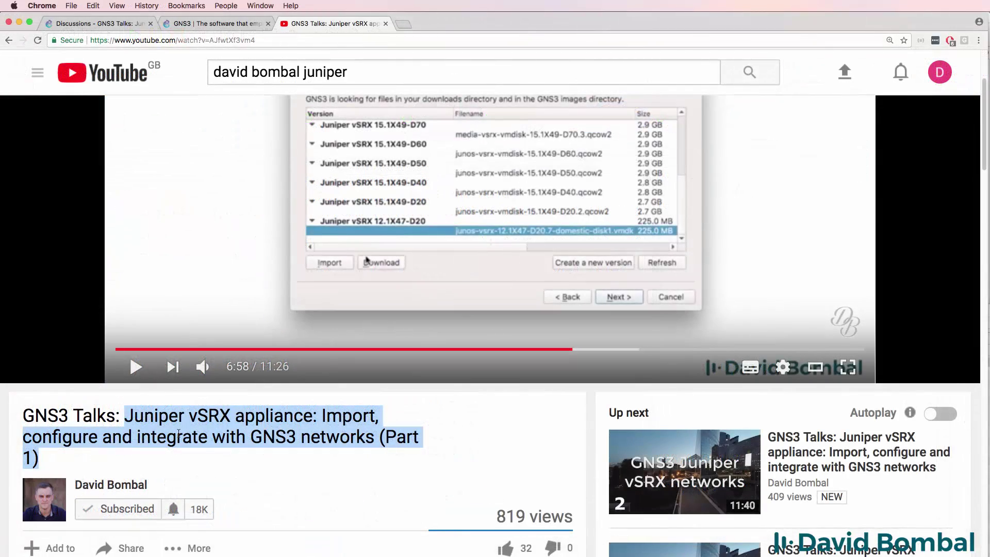
- Highlight the Juniper vSRX Part 1 video title, and in its GNS3 discussion the first comment's remarks on vSRV v12.x and v15.x availability
click(121, 415)
drag(125, 414, 401, 459)
key(super+1)
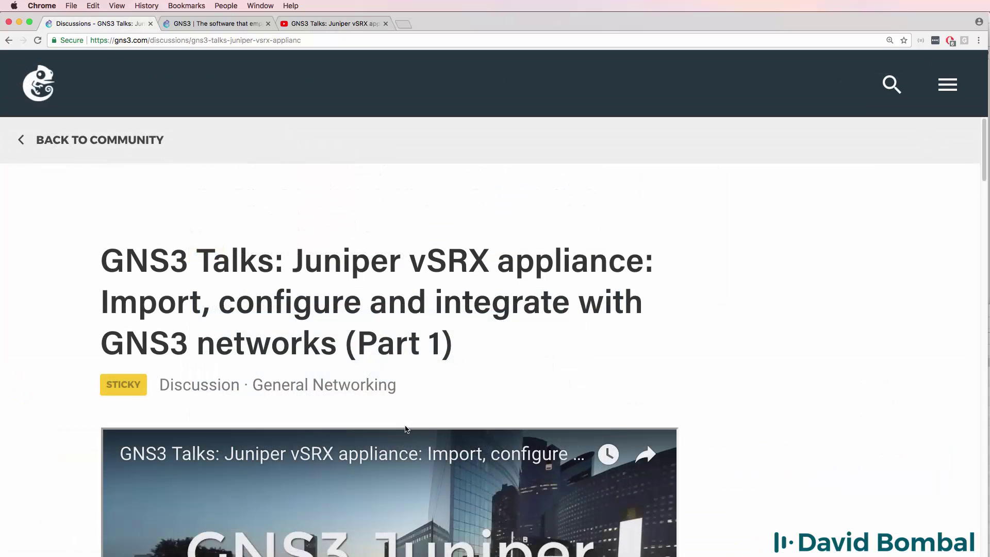
scroll(406, 419, down, 15)
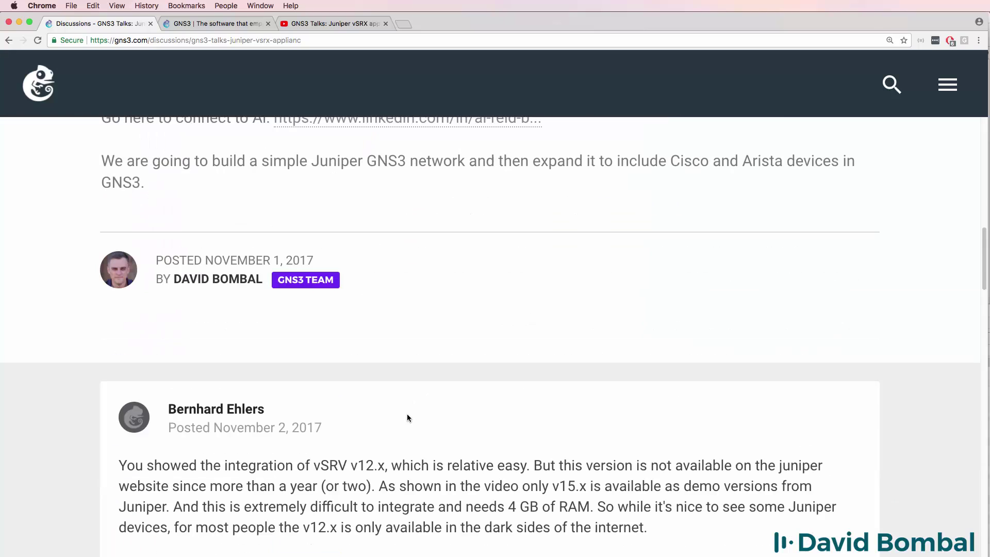
drag(309, 446, 389, 447)
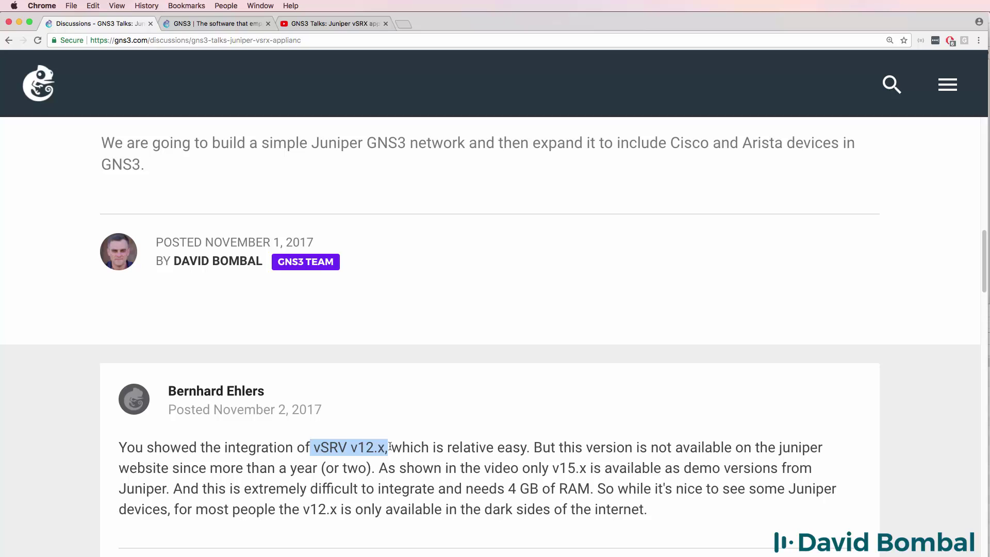
drag(533, 467, 657, 469)
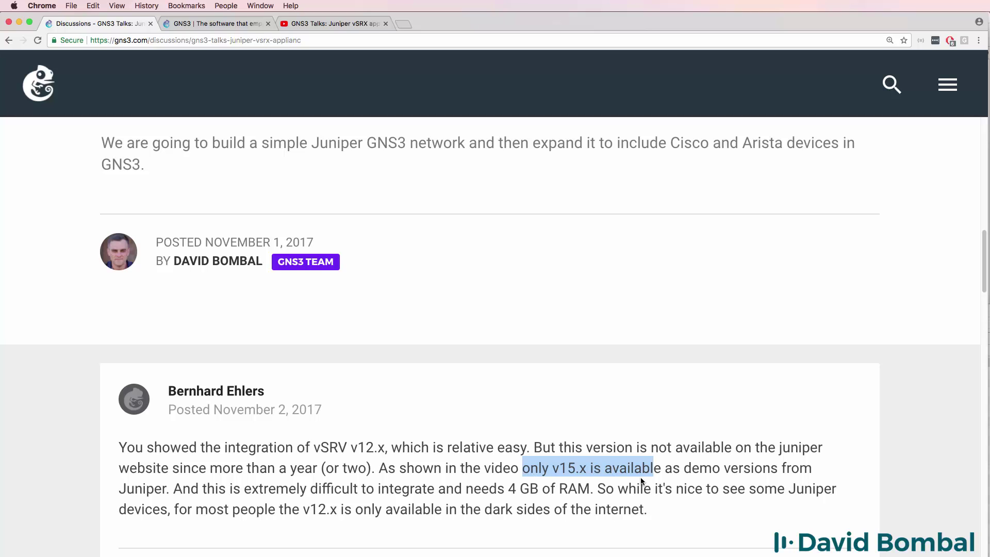
- Highlight "V 15 and V 17 running" in the next comment and review its supported vSRX version tables
scroll(641, 481, down, 10)
drag(648, 247, 807, 250)
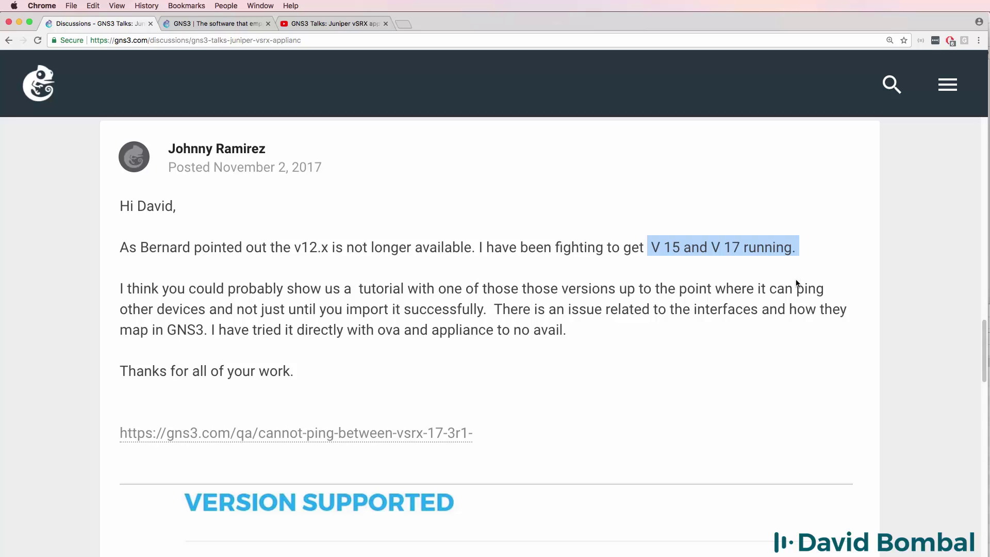
scroll(795, 281, down, 6)
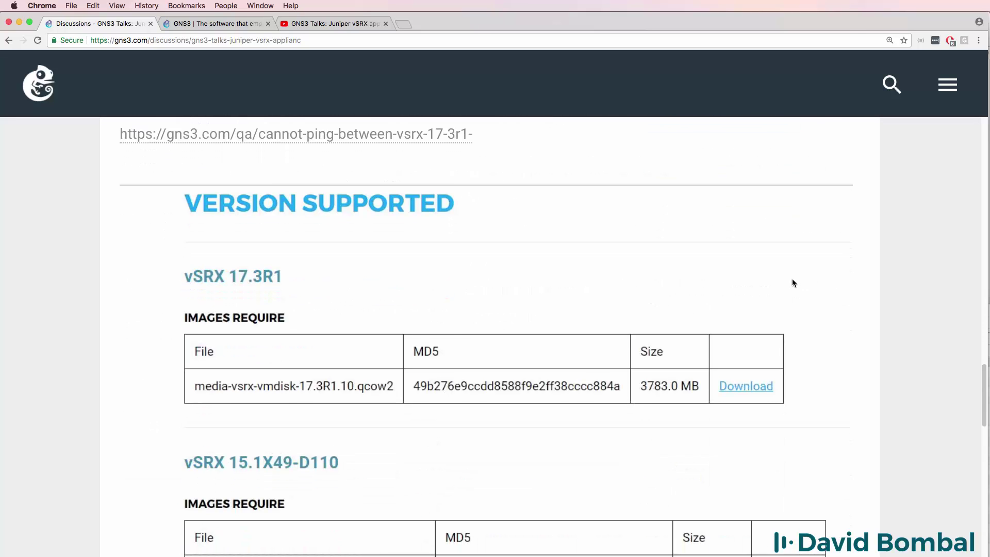
scroll(787, 277, down, 3)
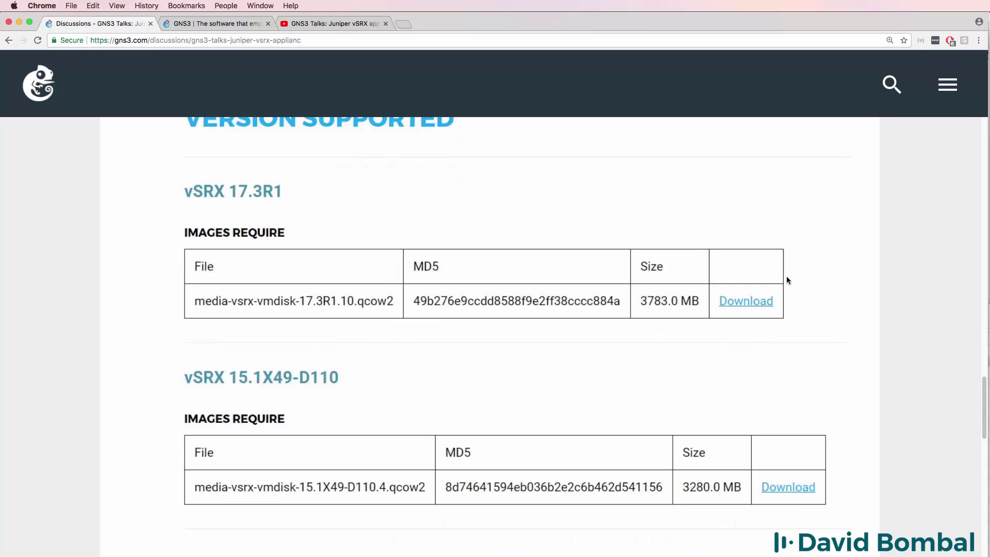
scroll(787, 280, up, 3)
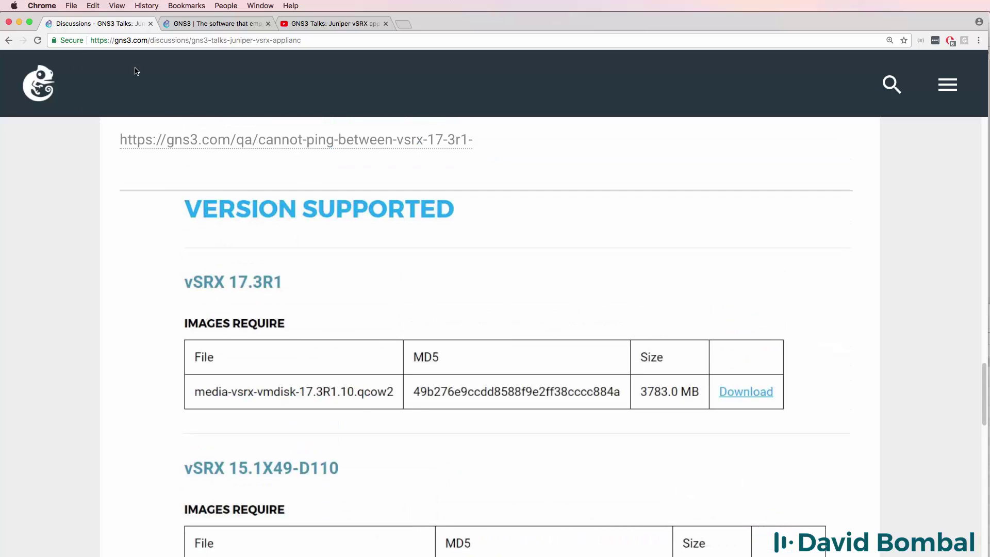
- Search the GNS3 website's documentation for "srx" and open the vSRX appliance page
click(203, 27)
key(super+minus)
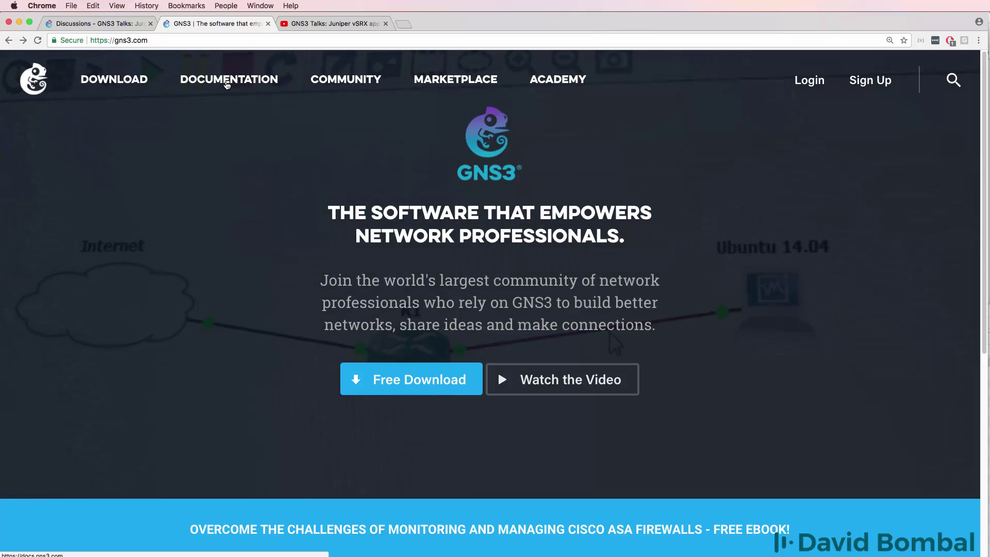
click(230, 80)
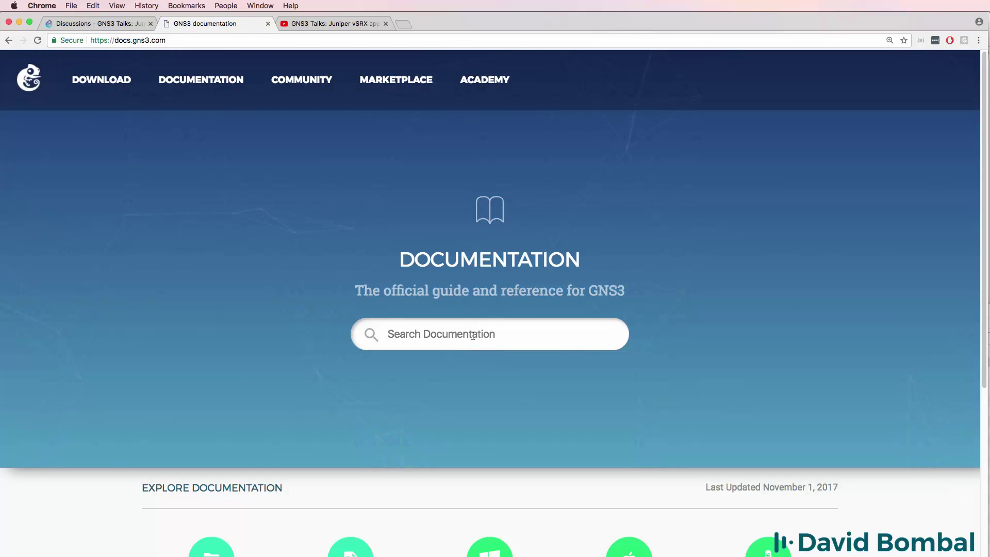
text(srx)
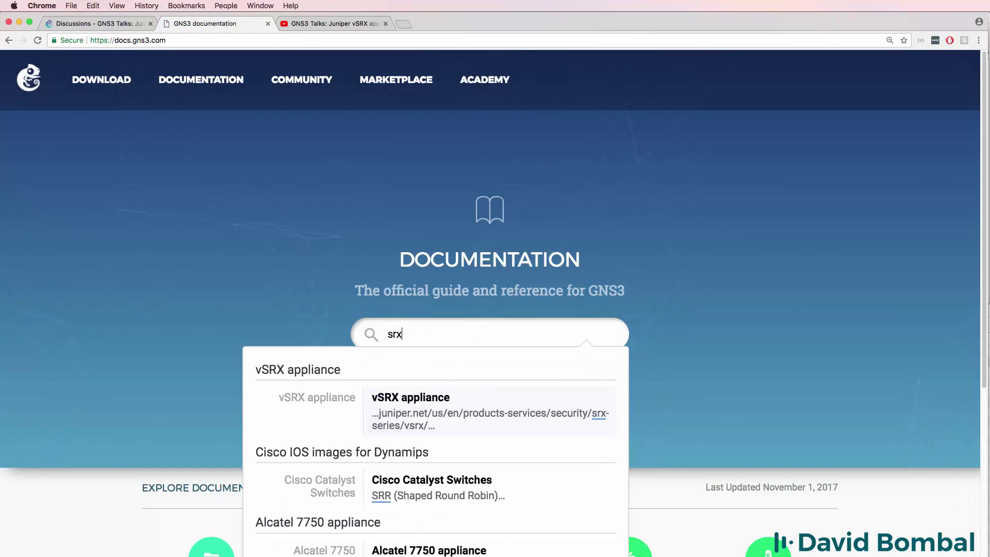
click(441, 408)
- Examine the vSRX appliance page, highlighting the RAM requirement, the KVM requirement and the vSRX 17.3R1 image file name
scroll(436, 387, down, 7)
scroll(433, 374, down, 10)
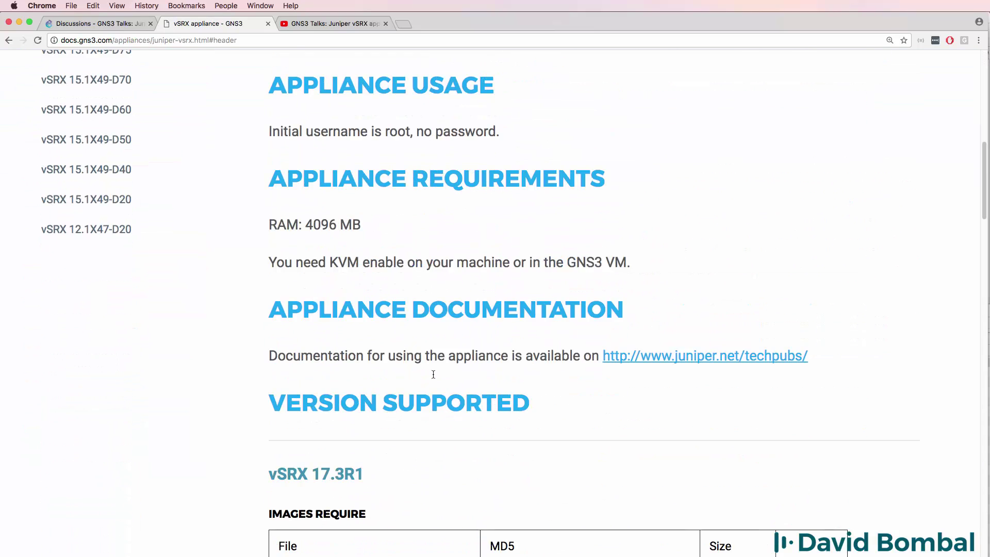
scroll(433, 372, up, 4)
drag(308, 236, 258, 236)
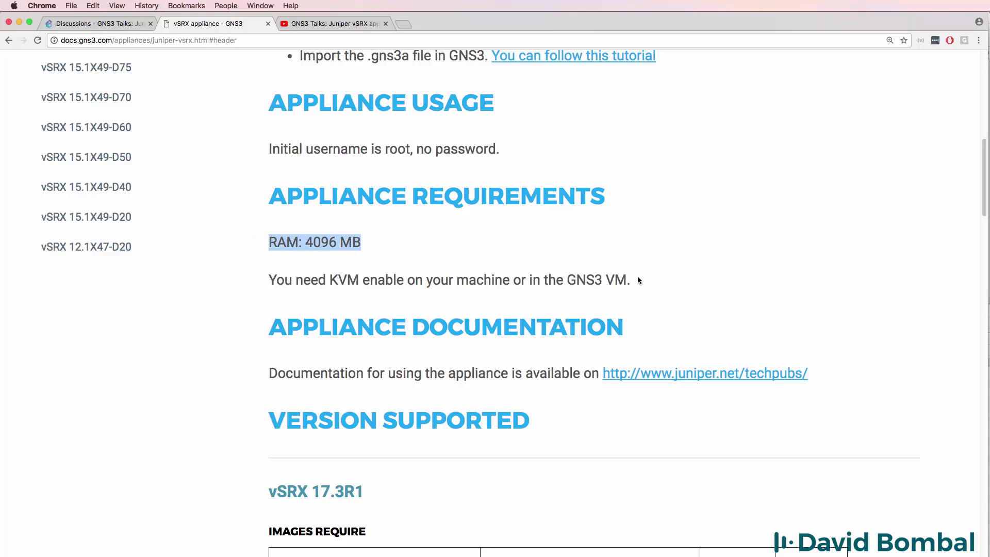
drag(638, 279, 244, 283)
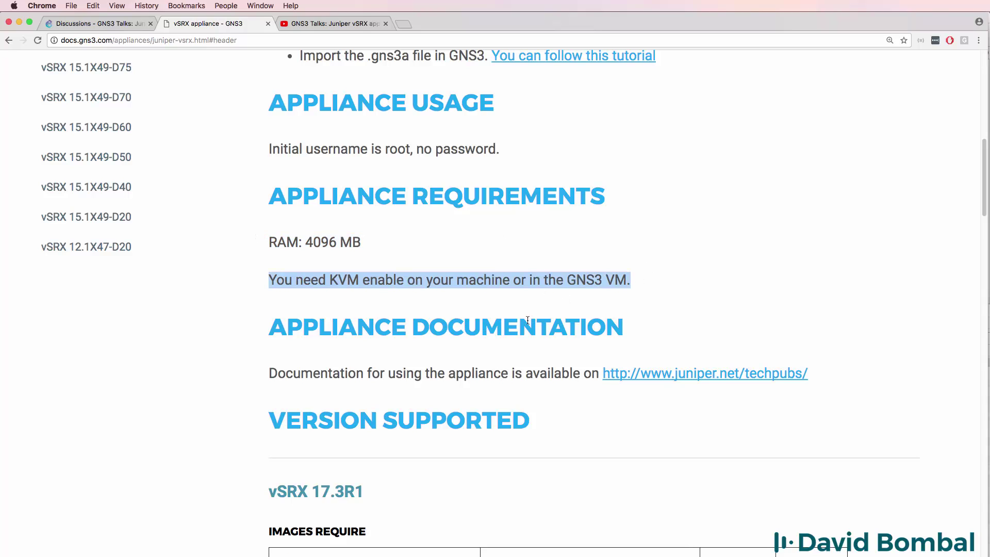
scroll(528, 321, down, 3)
scroll(526, 323, down, 8)
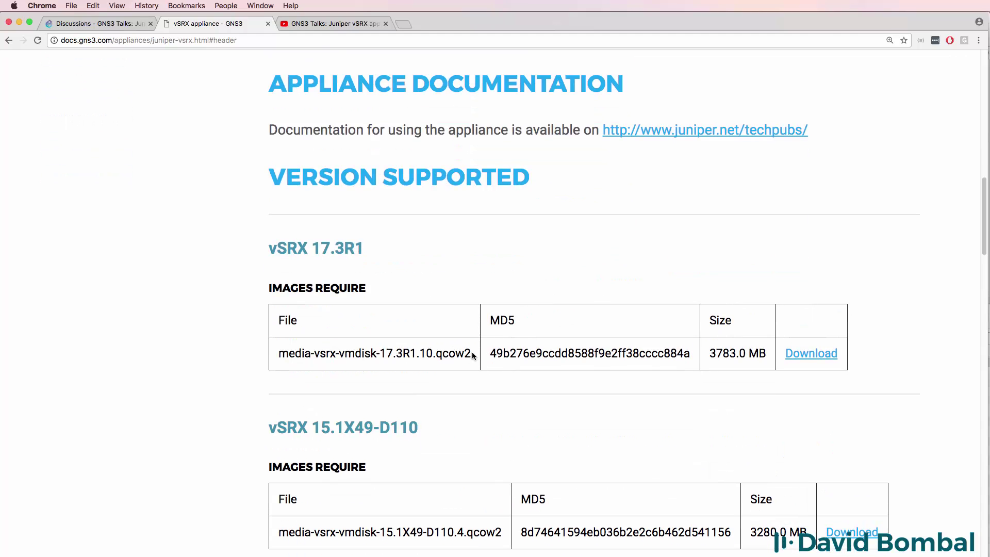
drag(472, 352, 238, 361)
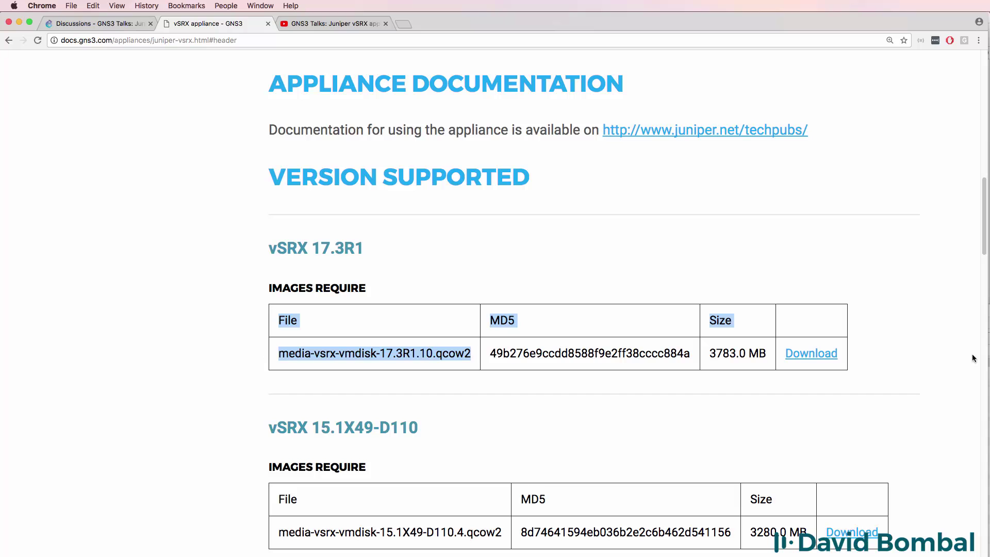
- Follow the vSRX 17.3R1 download link to Juniper's trial page, open the vSRX software selection and check which versions it offers
click(803, 356)
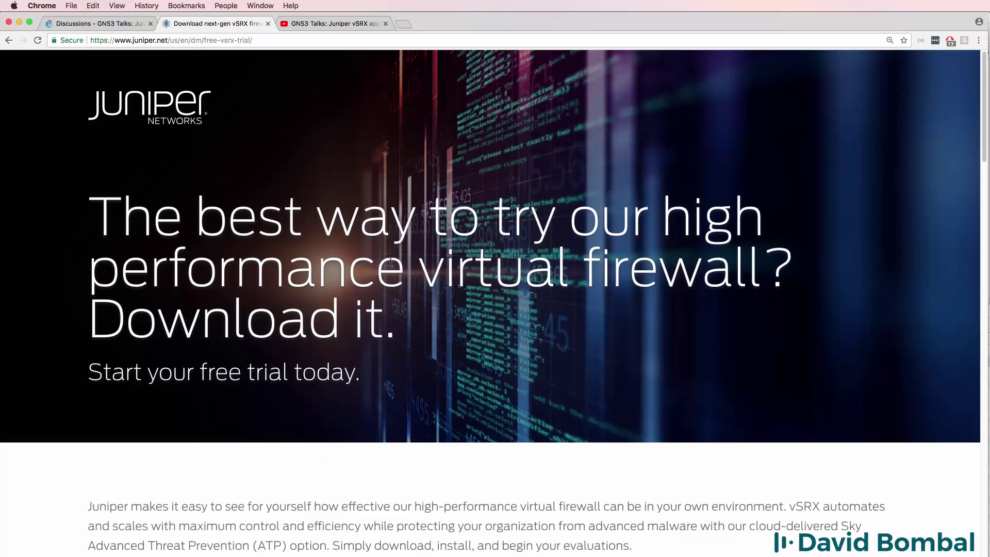
scroll(391, 261, down, 10)
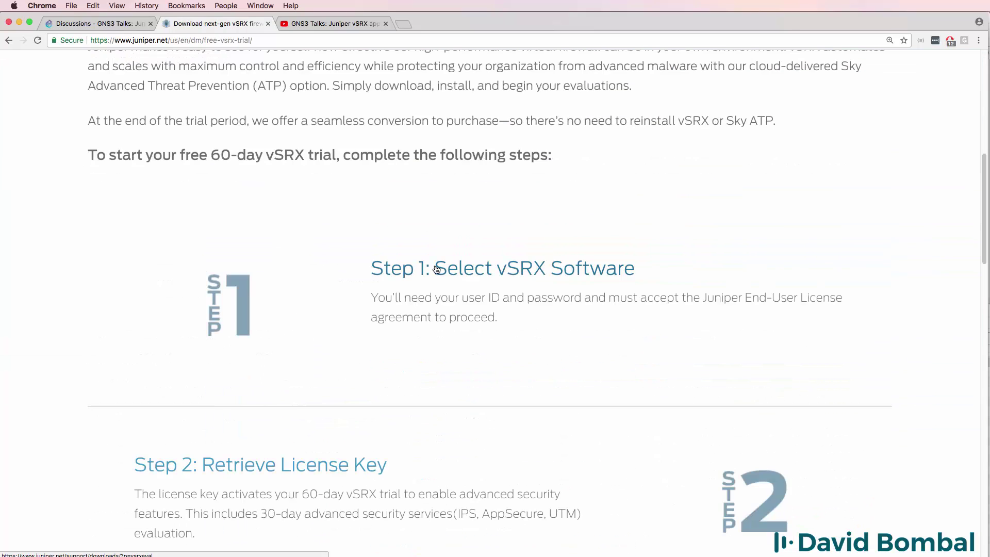
click(507, 271)
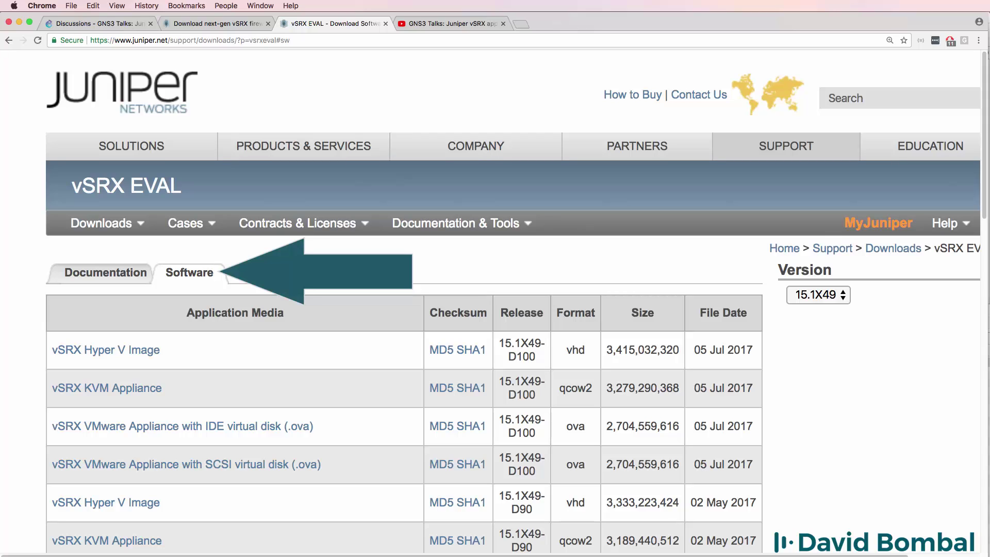
click(815, 301)
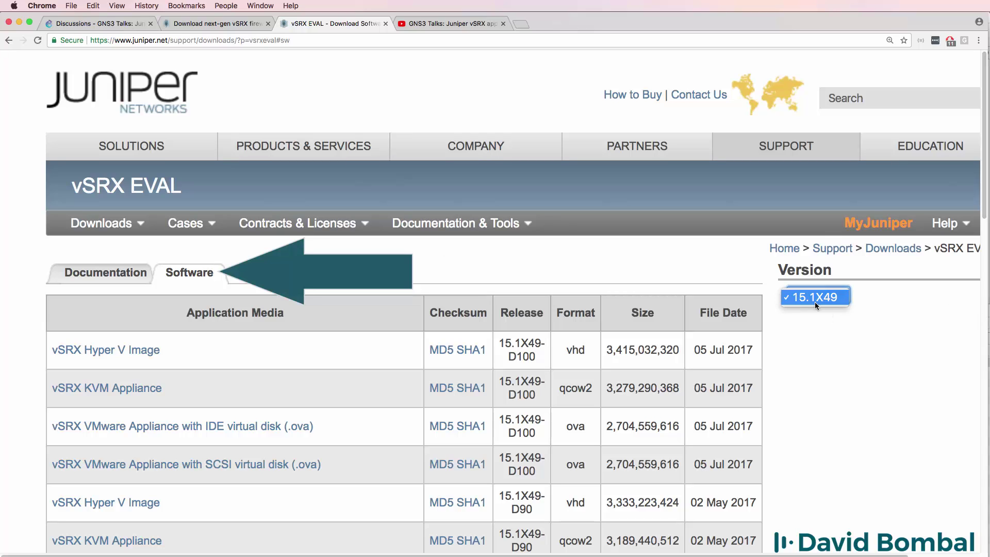
click(815, 302)
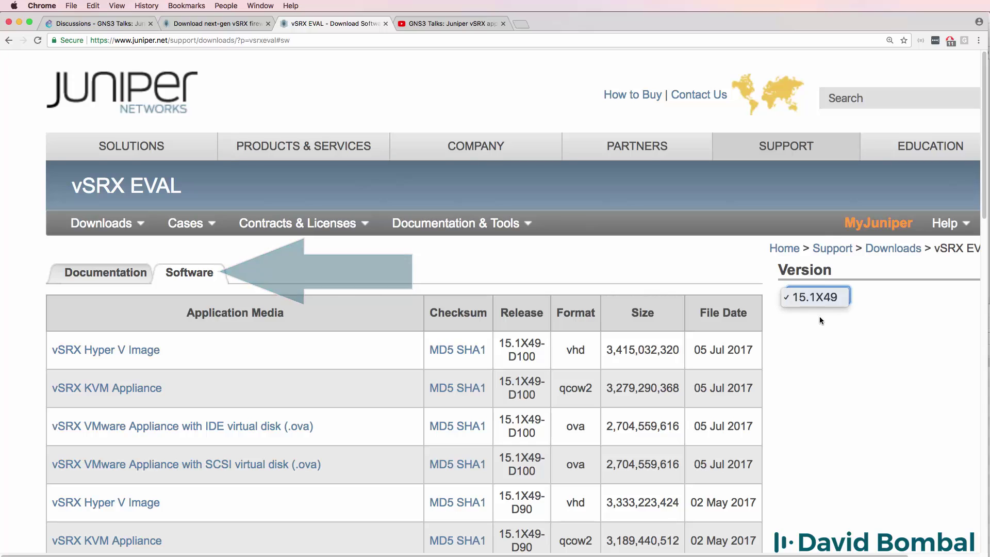
- Go to Juniper's software downloads listed by series, find "srx" on the page and open the vSRX product page
click(895, 250)
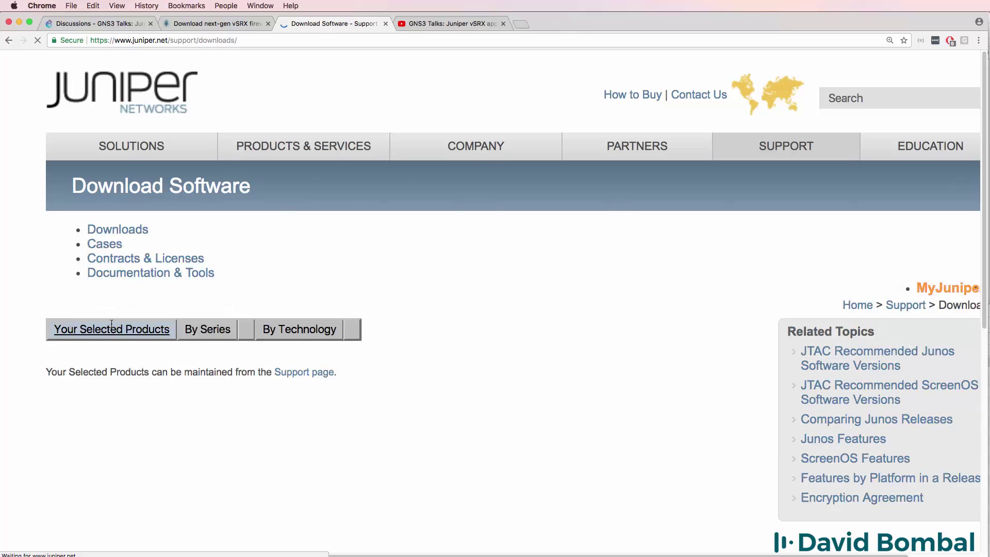
click(253, 284)
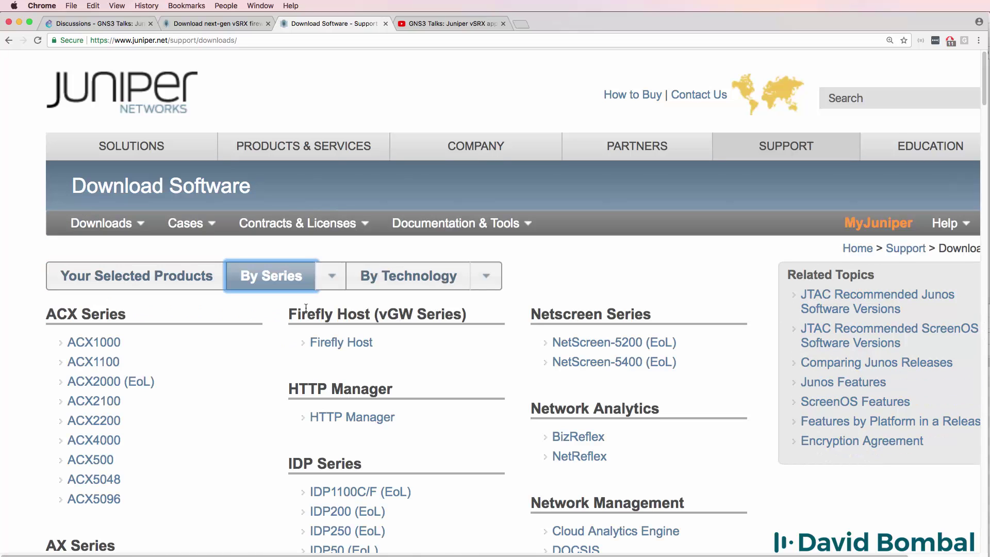
key(super+f)
text(srx)
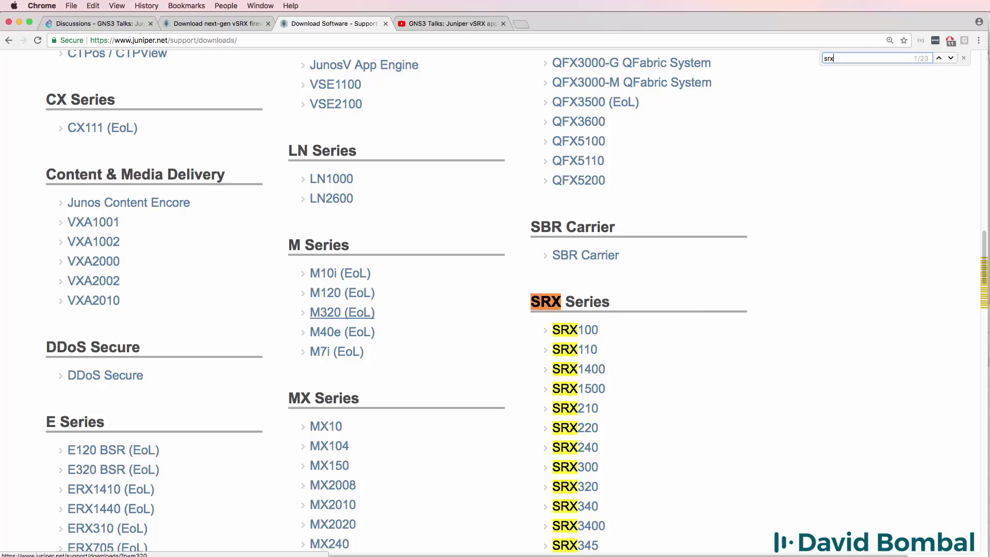
scroll(573, 434, down, 5)
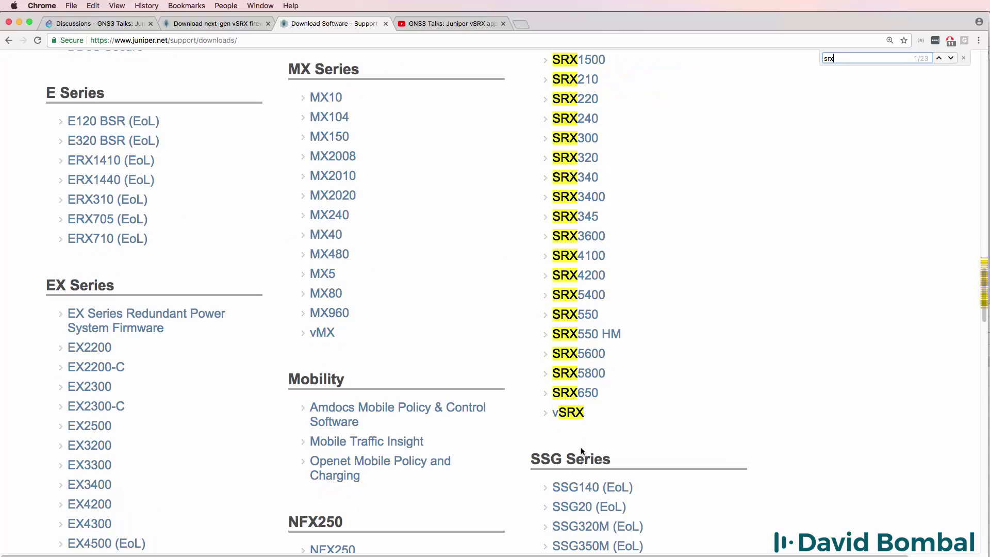
click(568, 414)
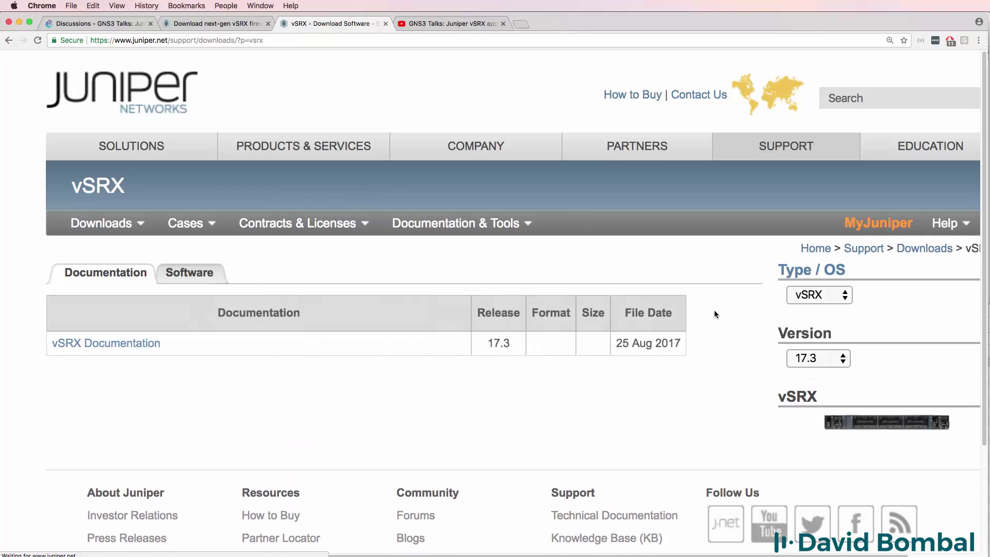
- Check the type and version choices, keeping vSRX and 17.3, and highlight the vSRX Documentation file date
click(813, 297)
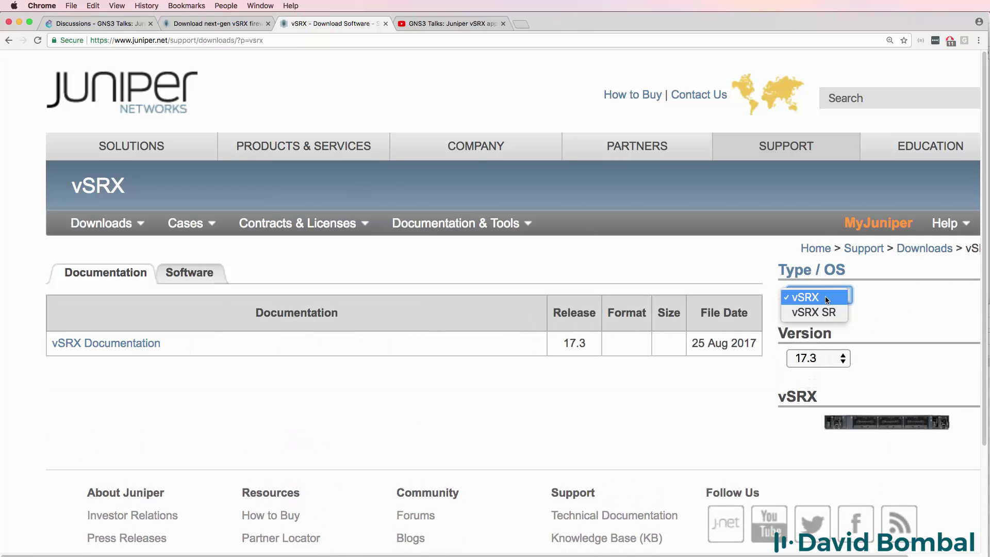
click(826, 297)
click(823, 360)
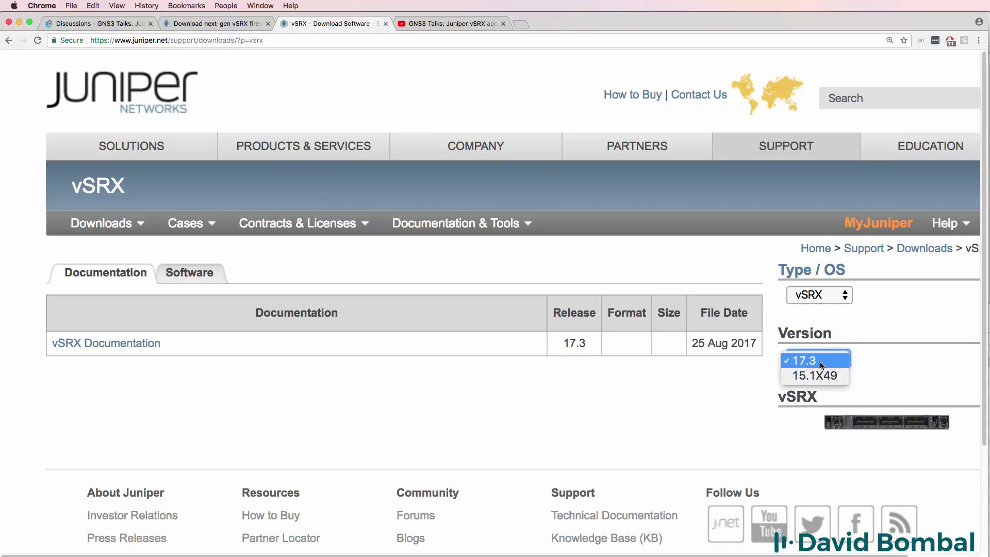
click(821, 361)
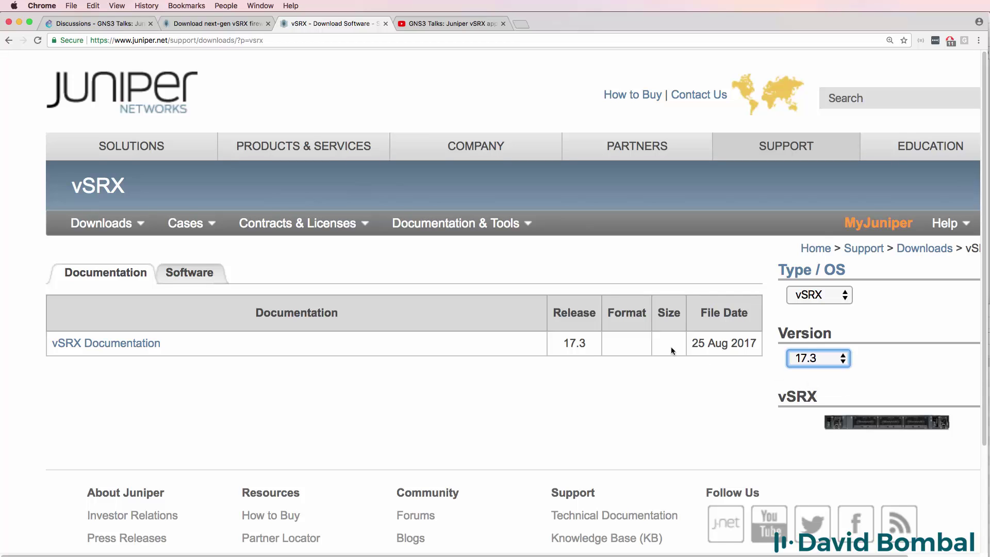
drag(698, 344, 774, 350)
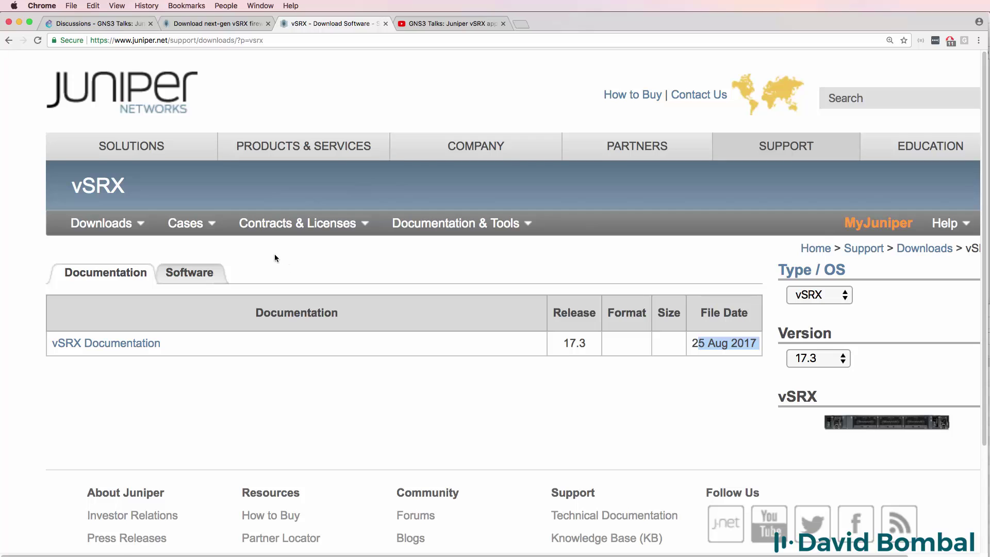
- List the vSRX 17.3 software images, open the vSRX KVM Appliance link in a new tab and highlight its qcow2 format
click(200, 276)
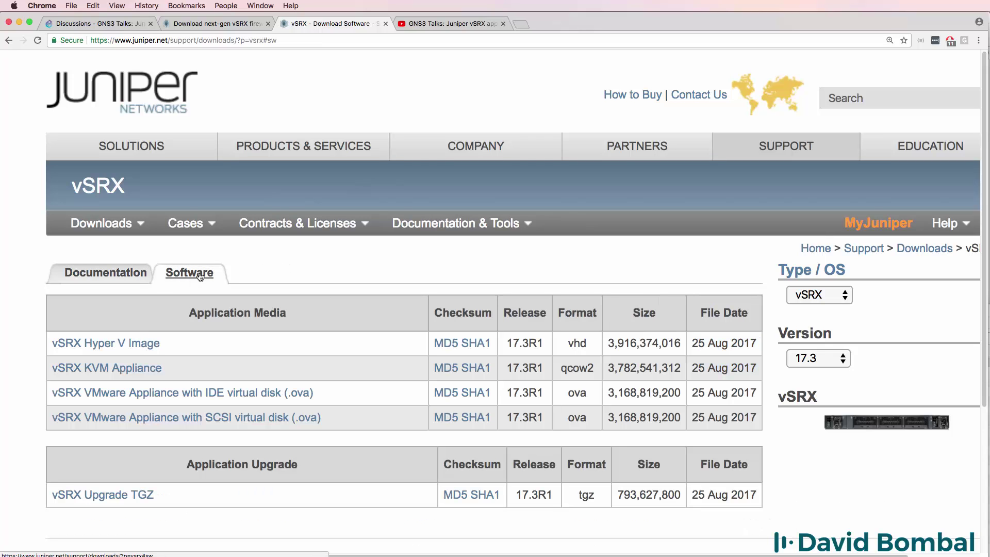
right_click(104, 376)
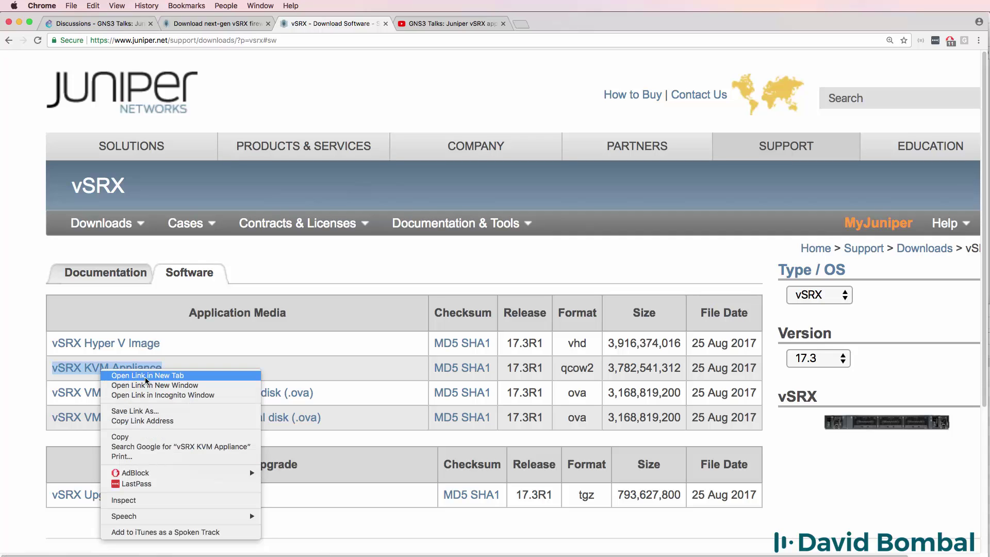
key(Escape)
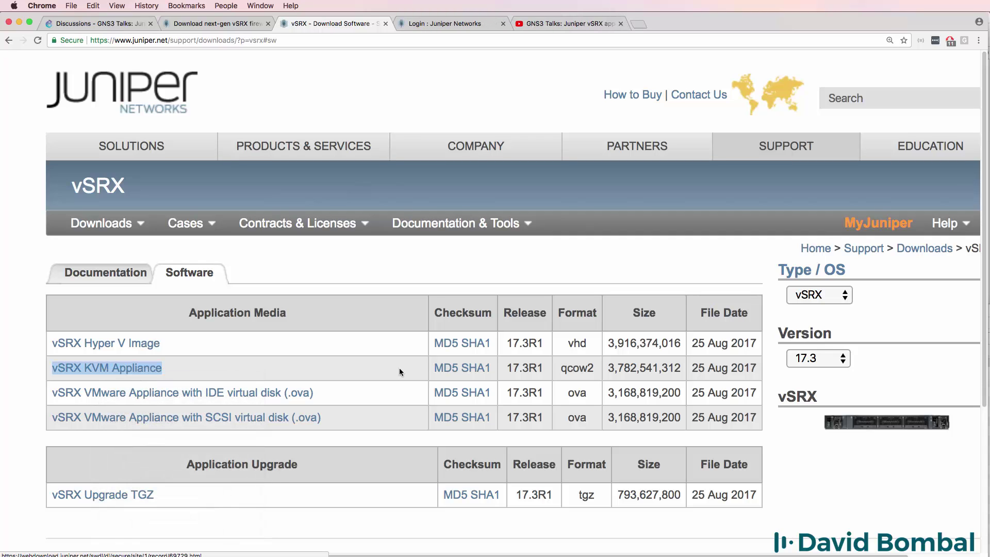
drag(601, 371, 543, 367)
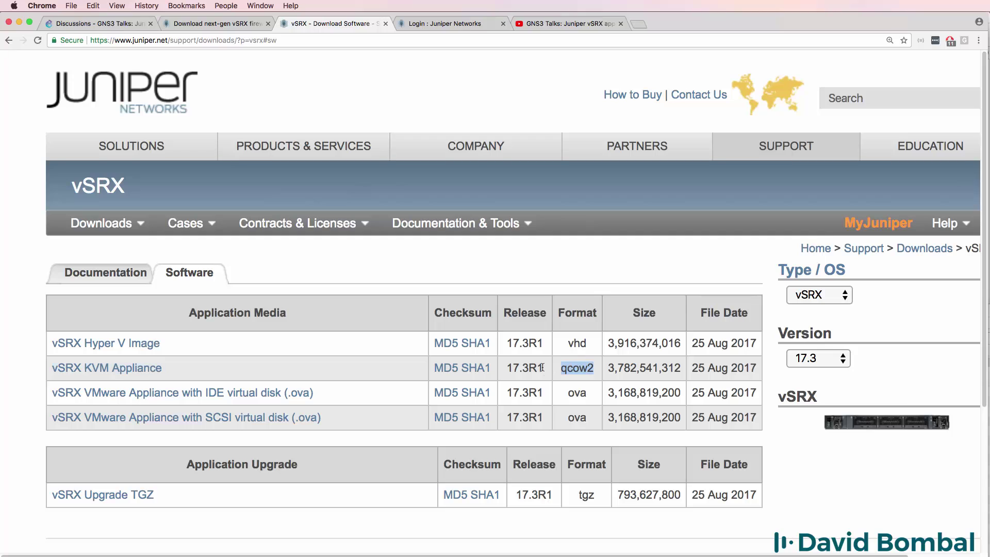
- Examine the Juniper login page at a larger zoom, and recheck the vSRX version choices, keeping 17.3
click(431, 25)
key(super+equal)
key(super+equal)
key(super+equal)
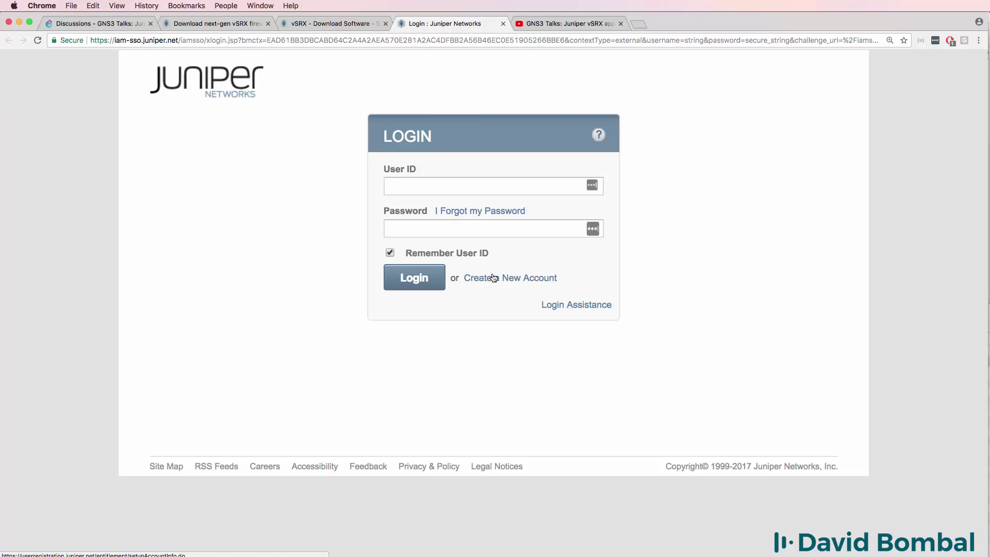
click(339, 25)
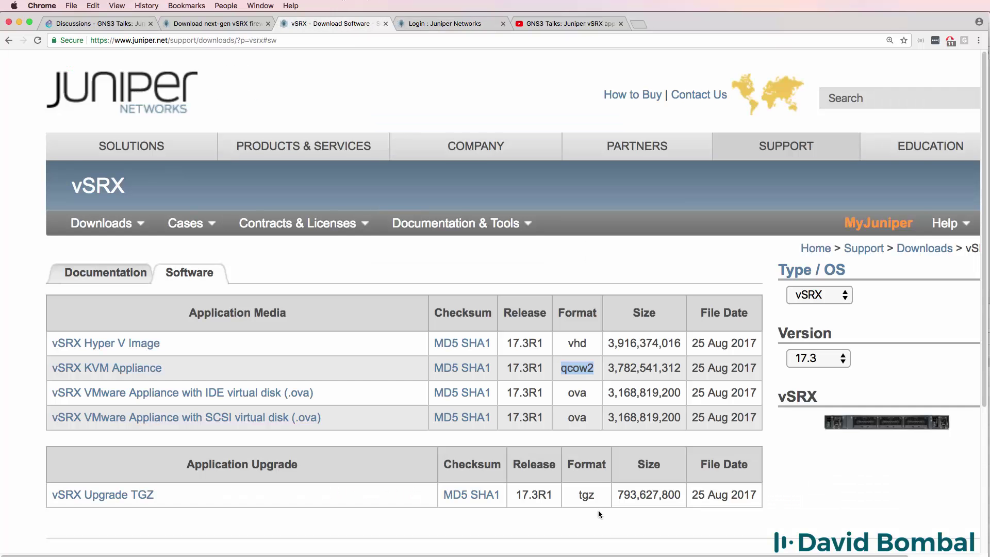
click(832, 370)
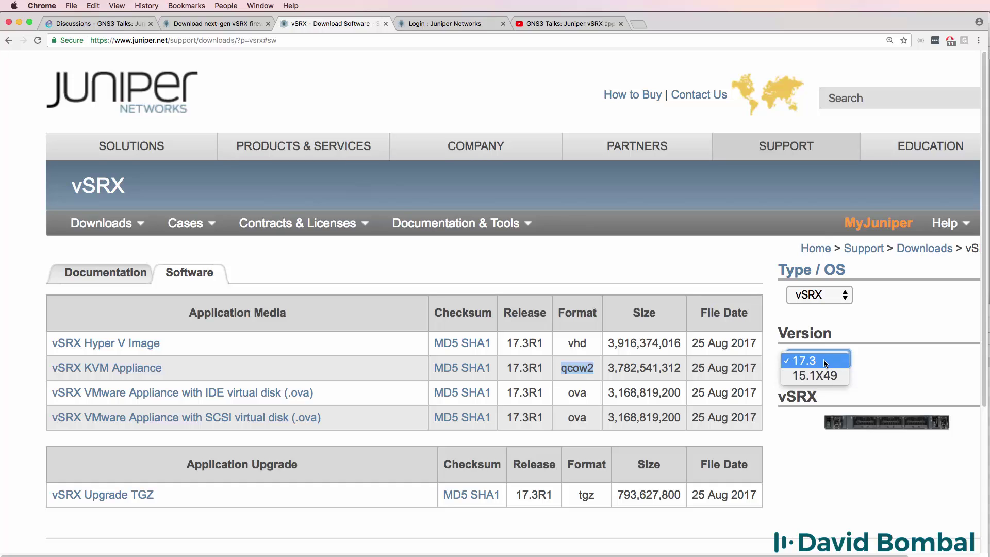
click(824, 360)
- Log in to Juniper with the user ID and account password, and agree to the software license agreement
click(435, 23)
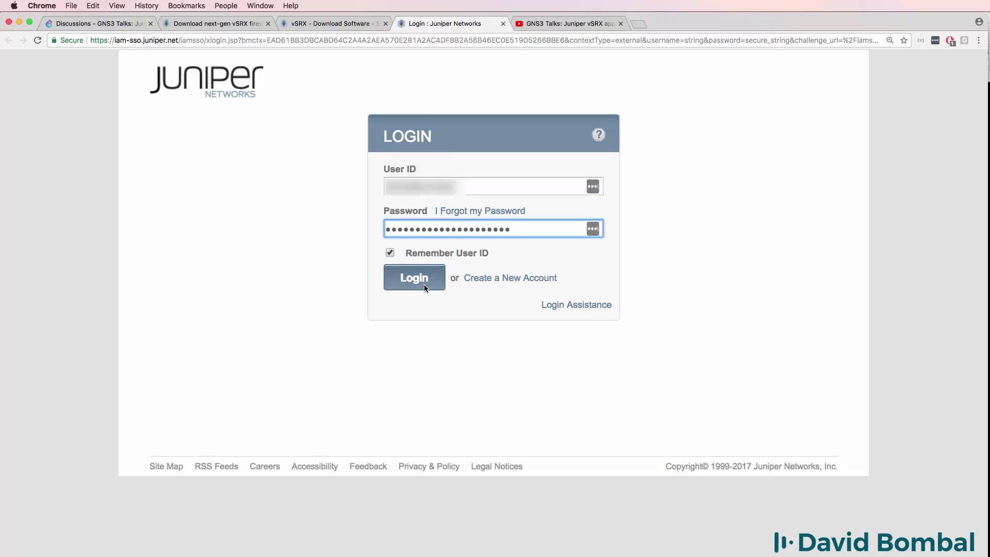
click(423, 284)
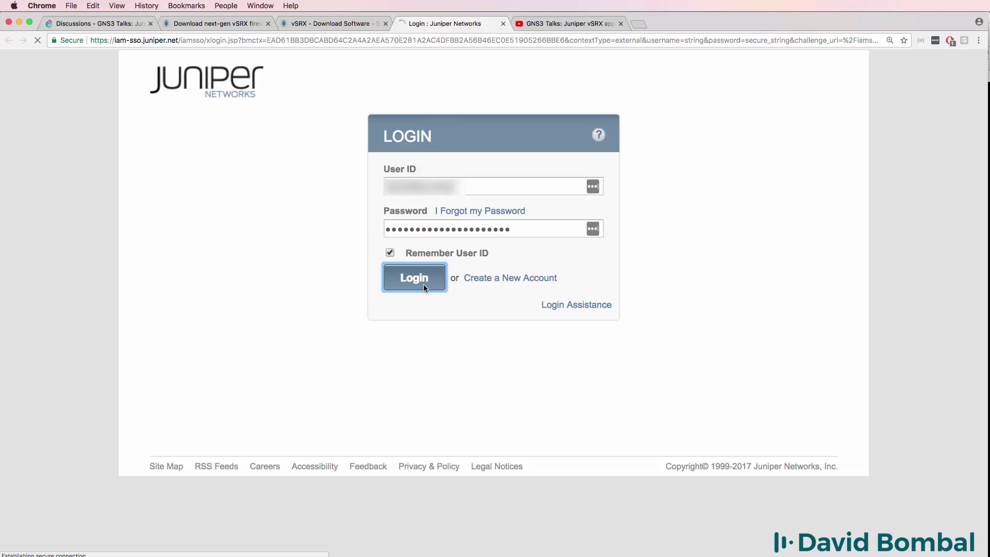
scroll(159, 295, down, 5)
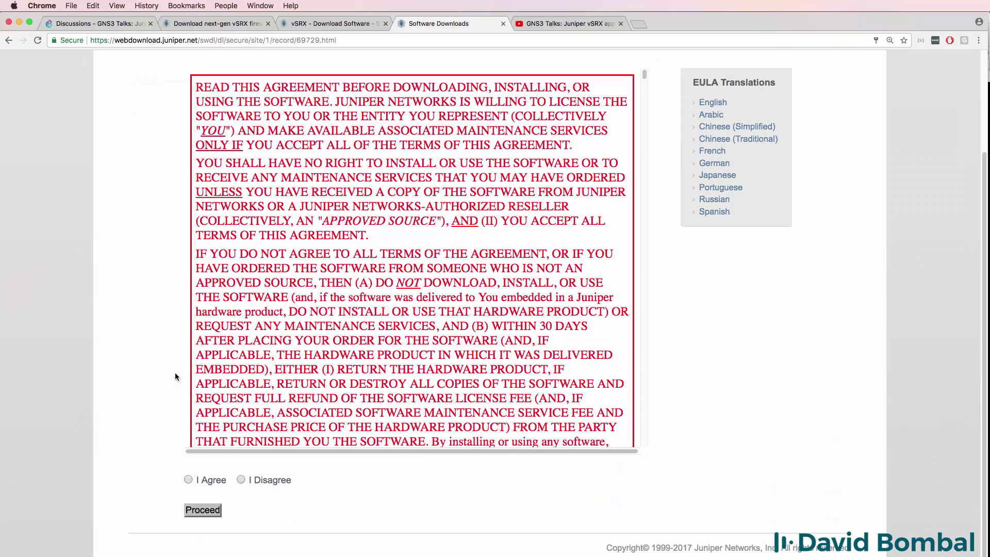
click(195, 511)
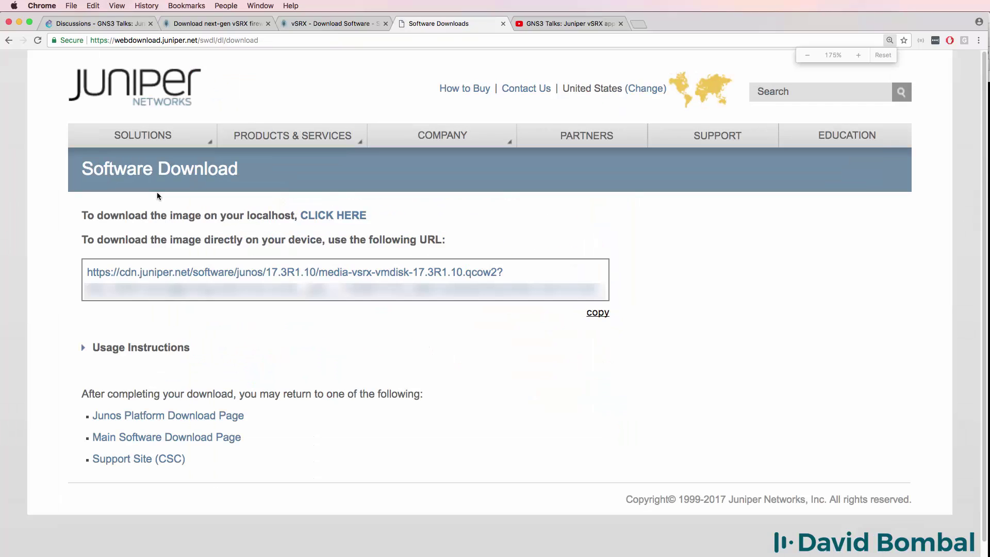
- Start downloading the media-vsrx-vmdisk-17.3R1.10.qcow2 image to the local computer and copy its direct download URL
drag(76, 216, 373, 213)
click(399, 209)
click(338, 216)
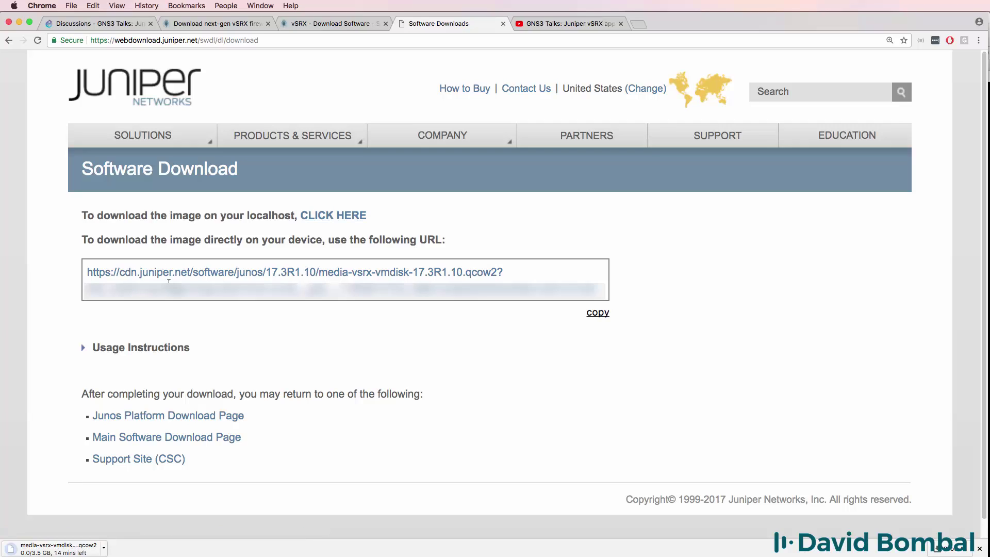
click(596, 313)
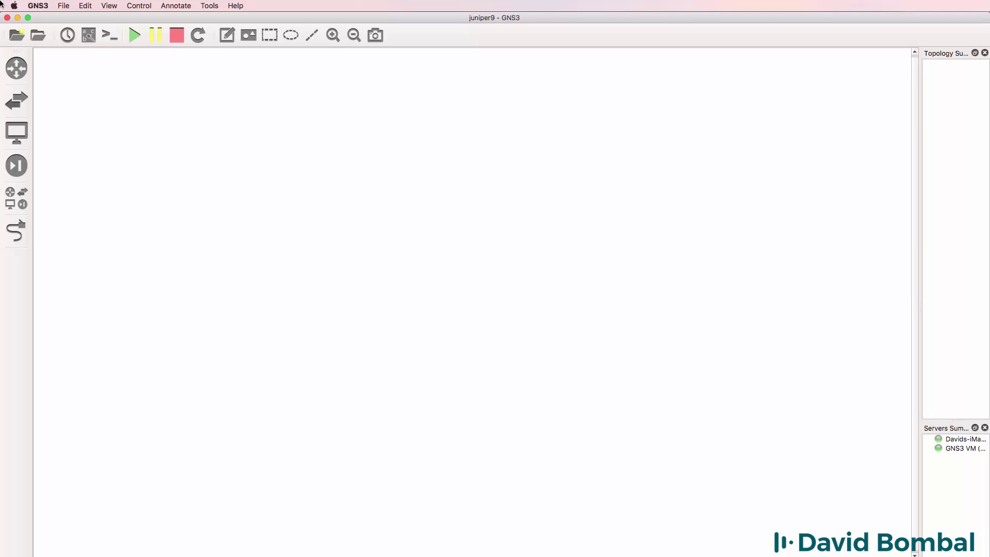
- Switch to GNS3, check the installed version in its About information and close it
click(38, 6)
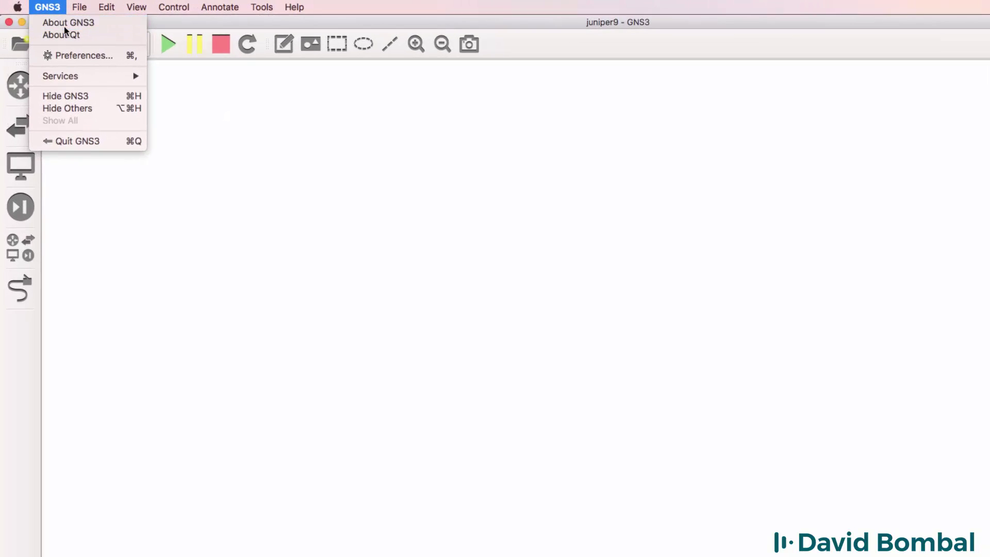
click(63, 25)
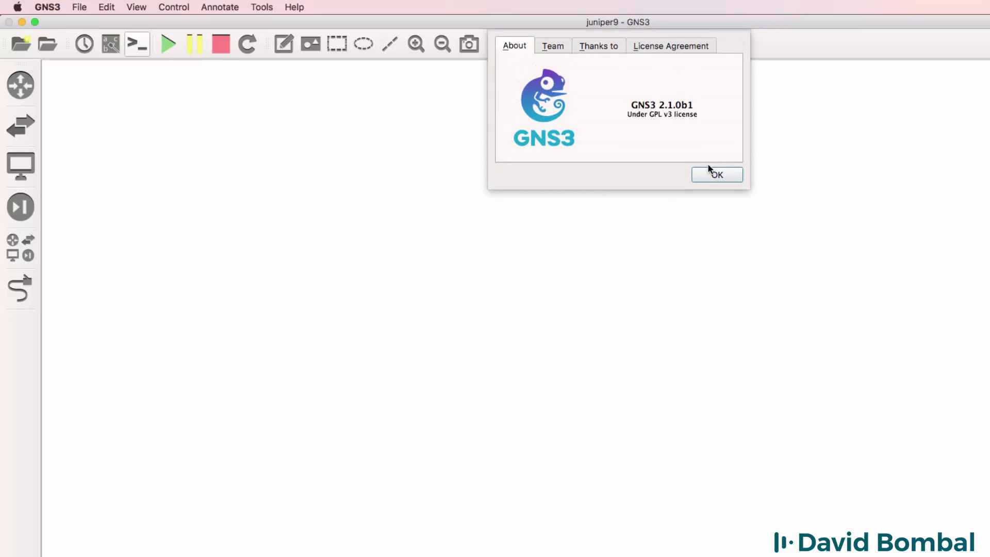
click(718, 175)
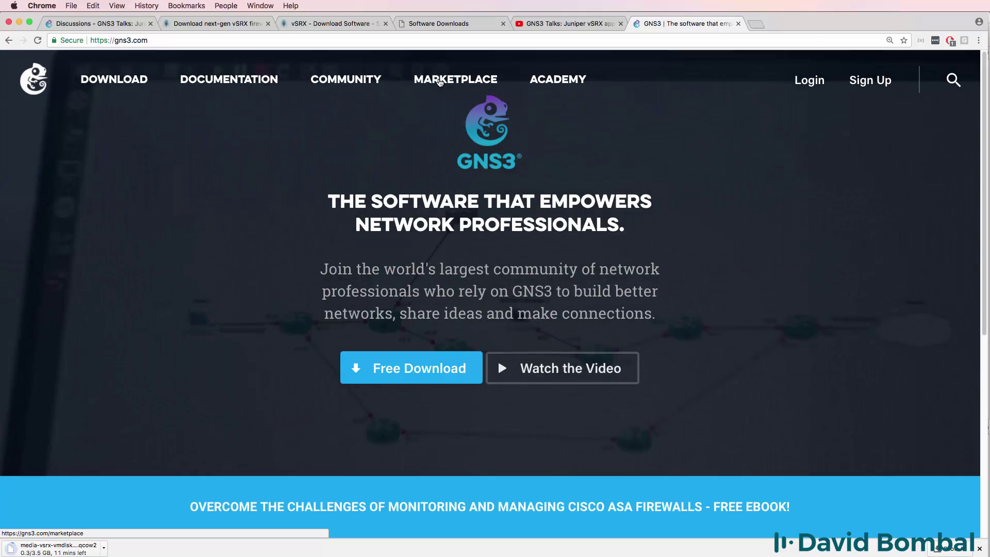
- Search the GNS3 marketplace appliances for "junip" in Chrome, and download the Juniper vSRX appliance
click(440, 83)
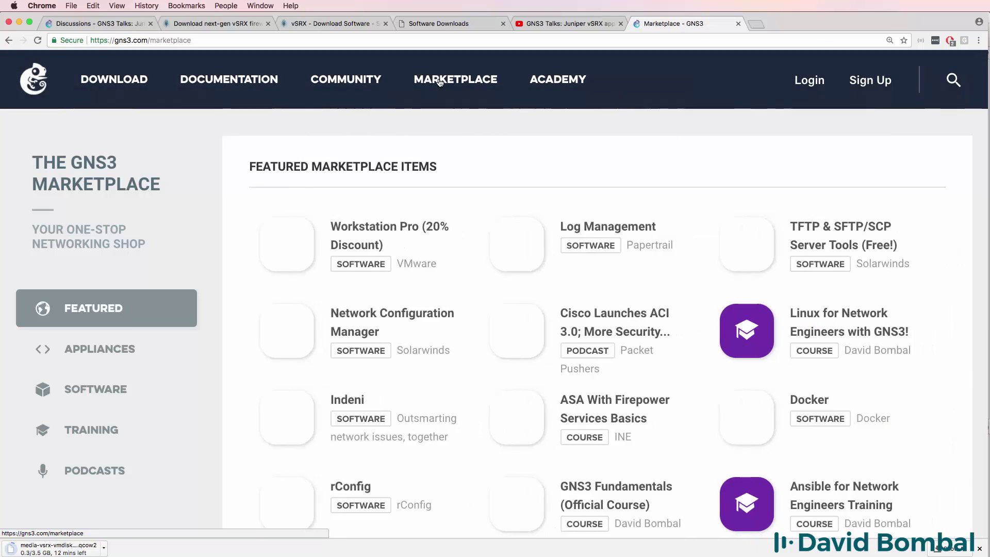
click(129, 351)
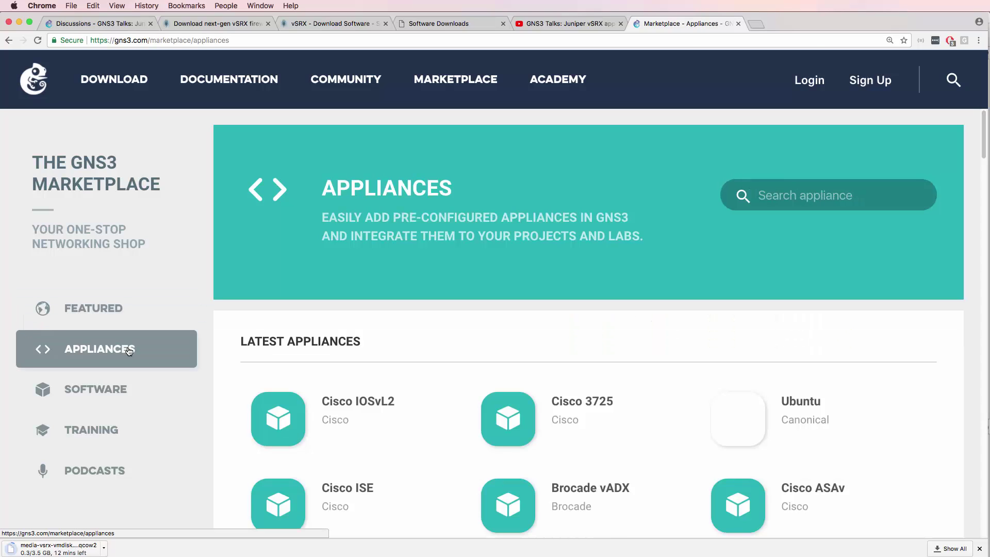
click(774, 193)
text(junip)
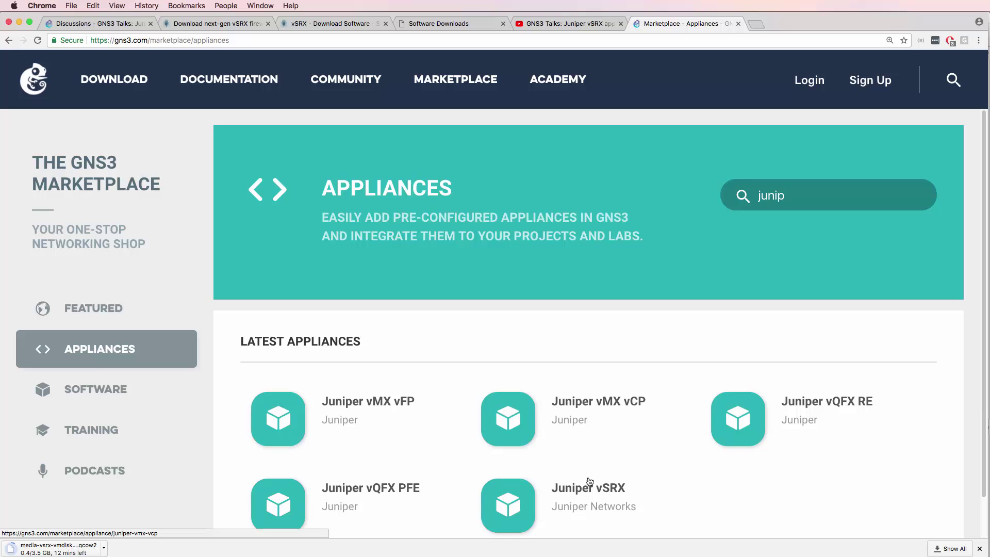
click(597, 497)
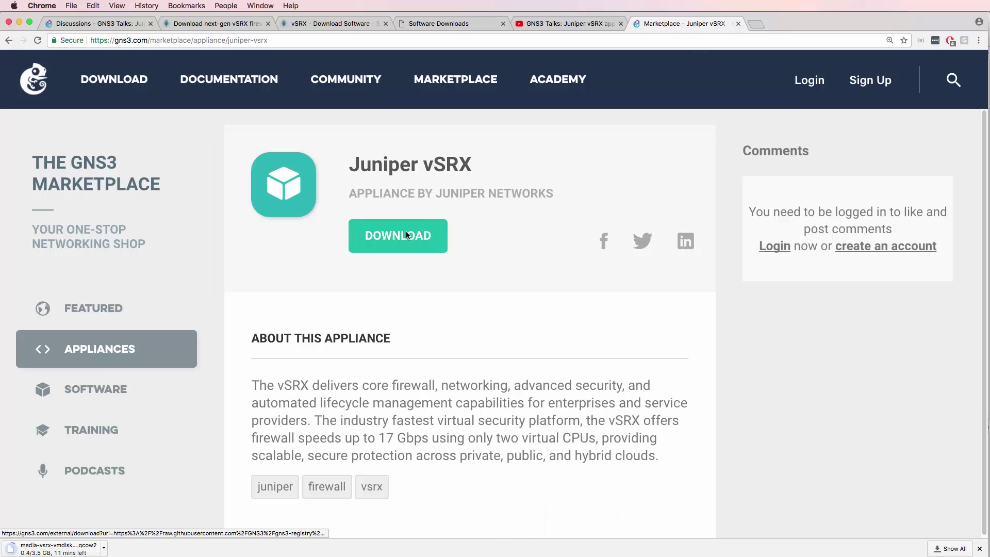
click(406, 234)
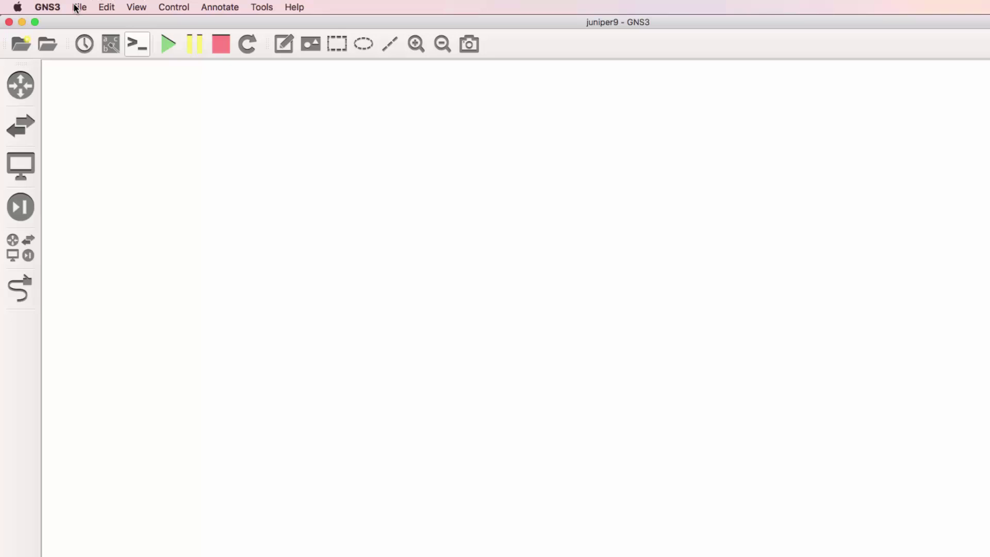
- Import the appliance file juniper-vsrx (1).gns3a from the Downloads folder into GNS3
click(78, 7)
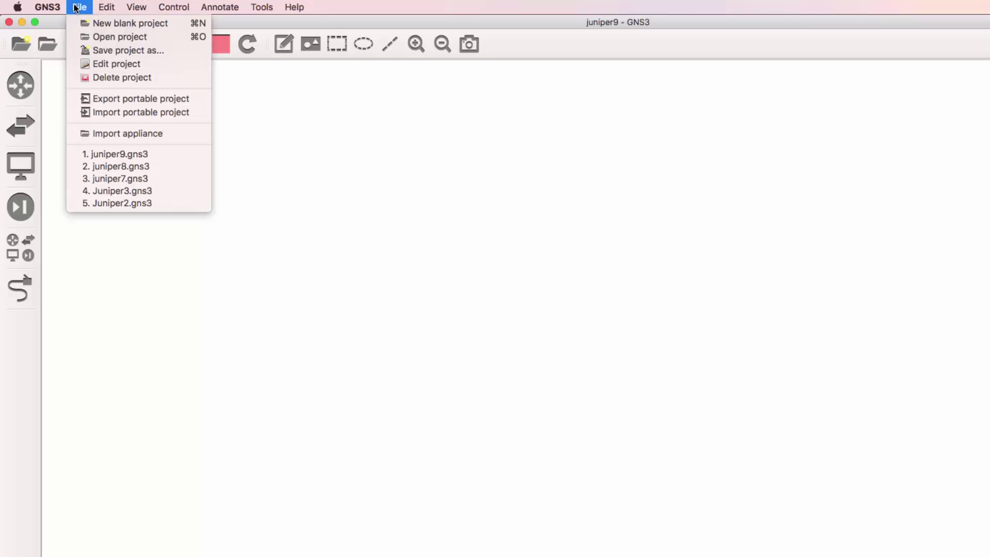
click(114, 138)
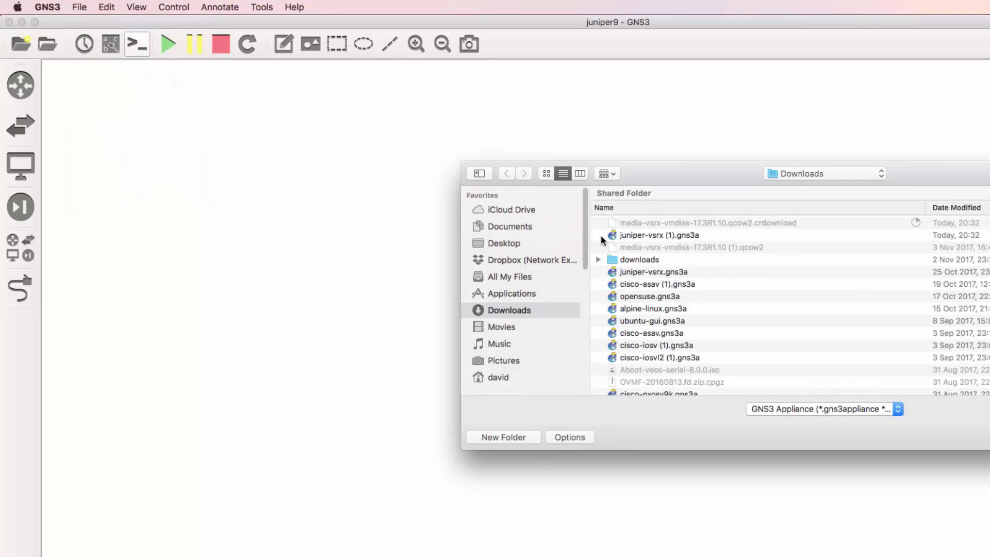
click(701, 236)
drag(657, 172, 509, 178)
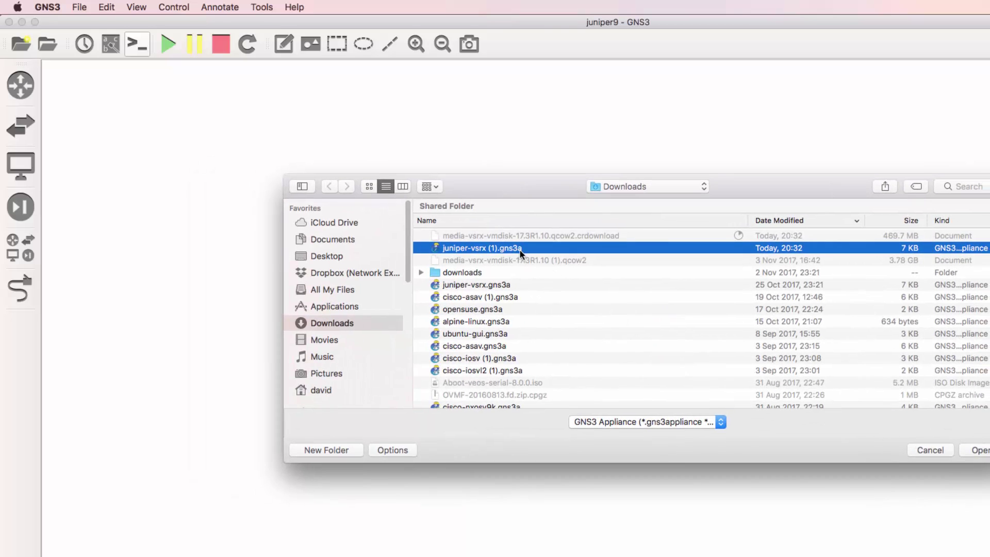
click(979, 450)
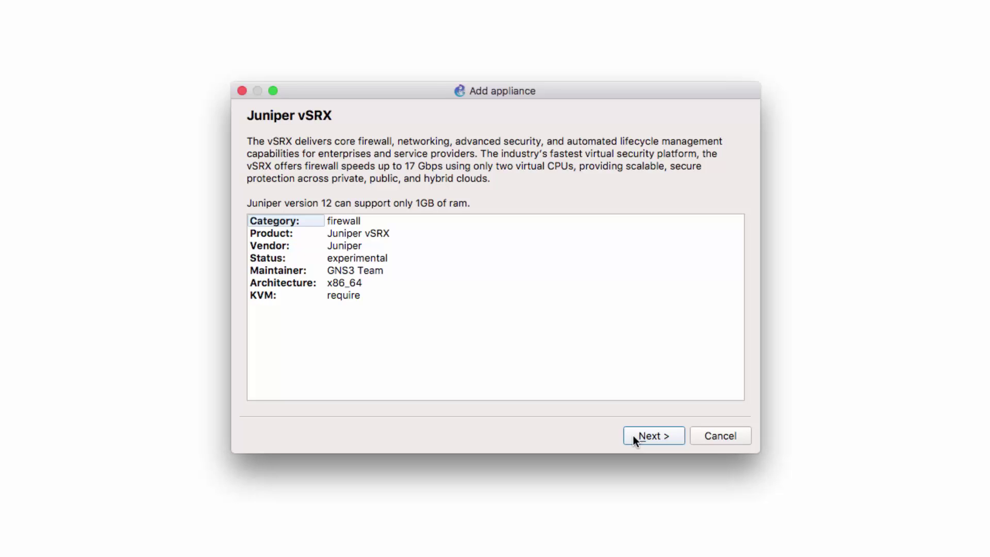
- Review the Juniper vSRX appliance's category, product, architecture and KVM requirement, and look at the running GNS3 VM
click(344, 225)
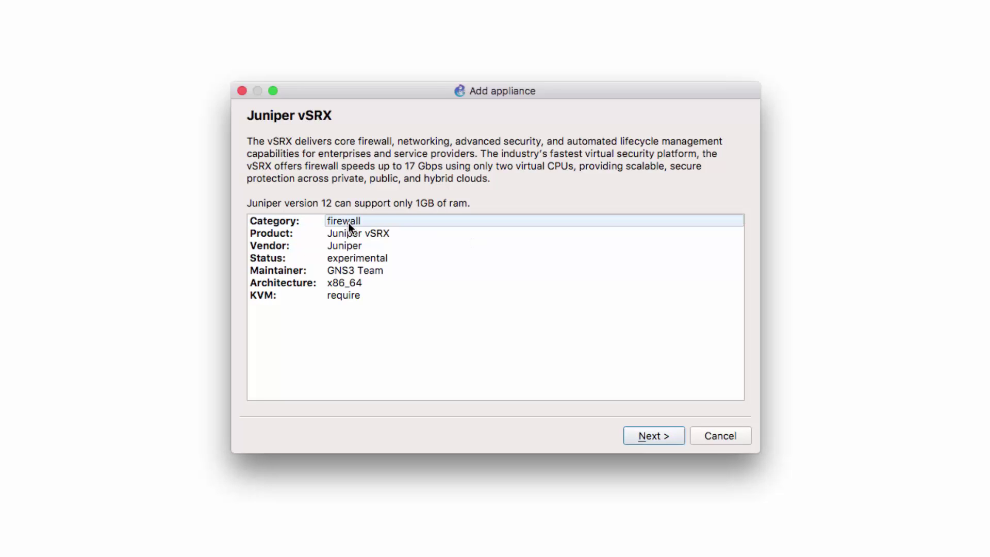
click(364, 241)
click(372, 233)
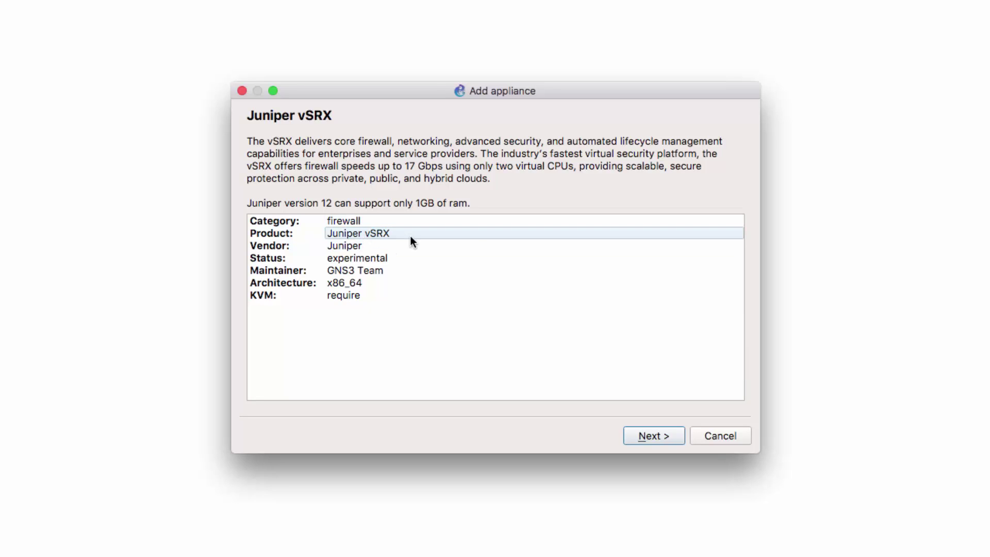
click(389, 282)
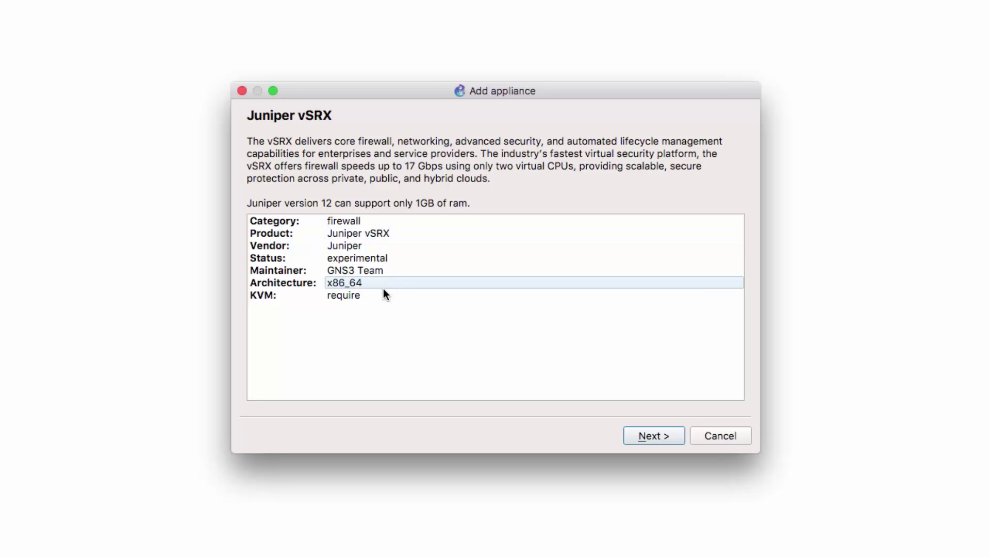
click(378, 297)
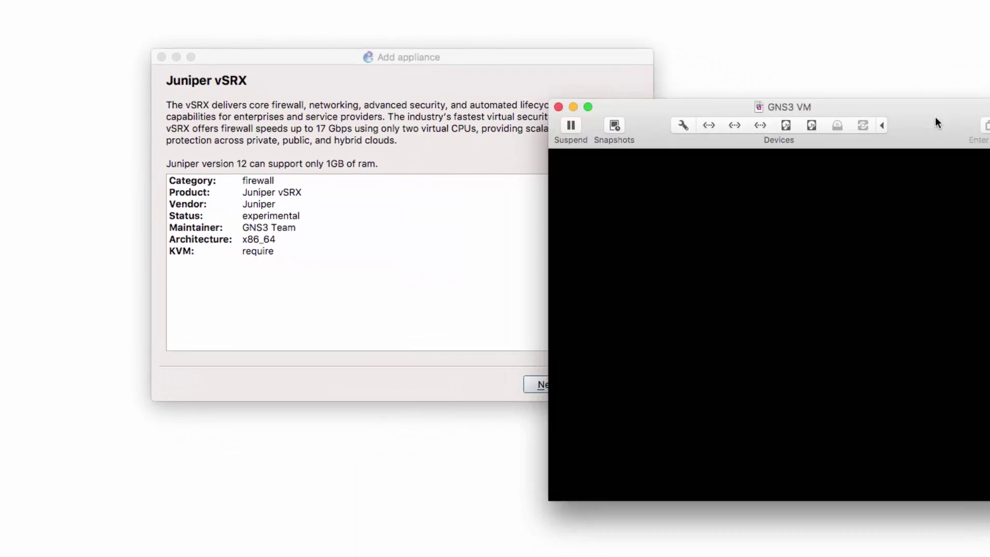
drag(935, 119, 874, 149)
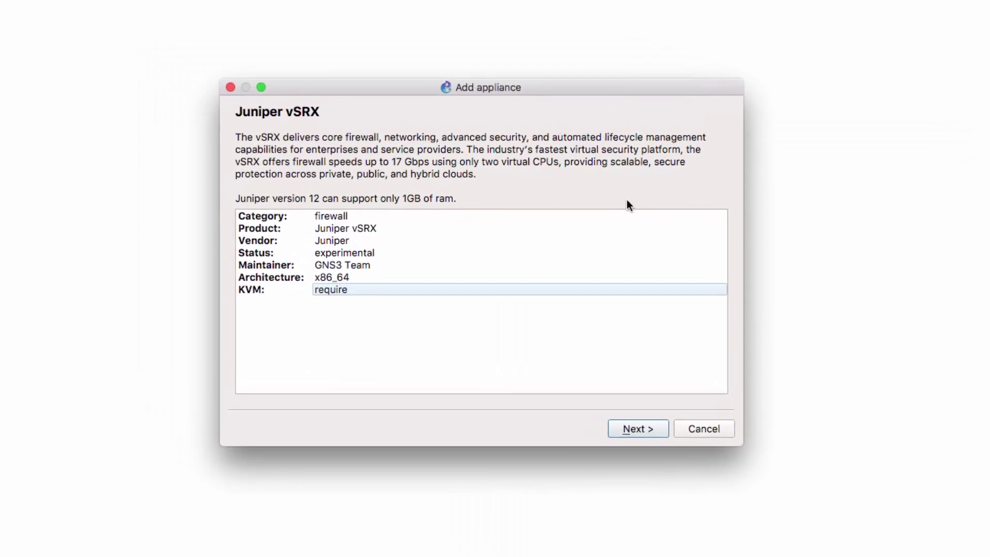
- Choose to run the appliance on the GNS3 VM and continue past the server requirements check to the required files
click(657, 441)
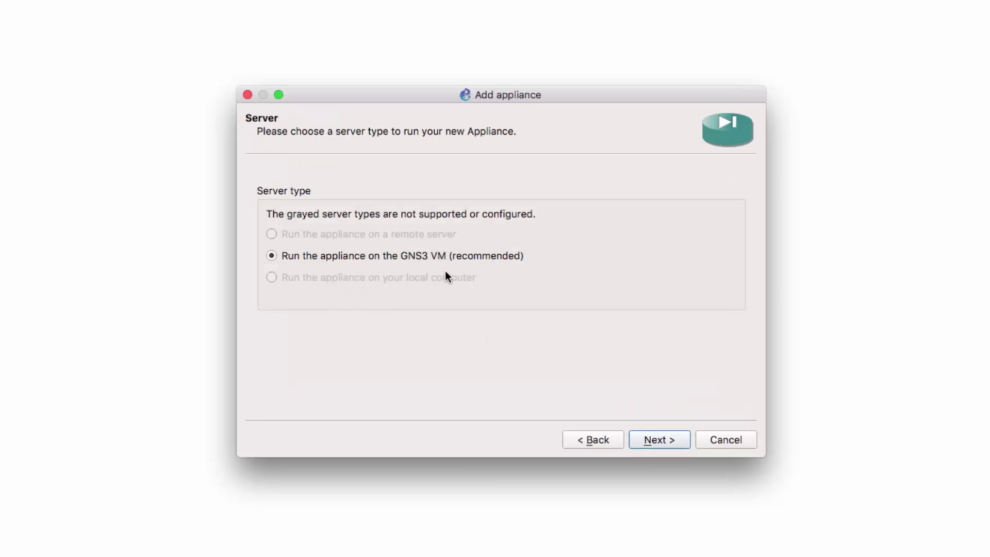
click(664, 440)
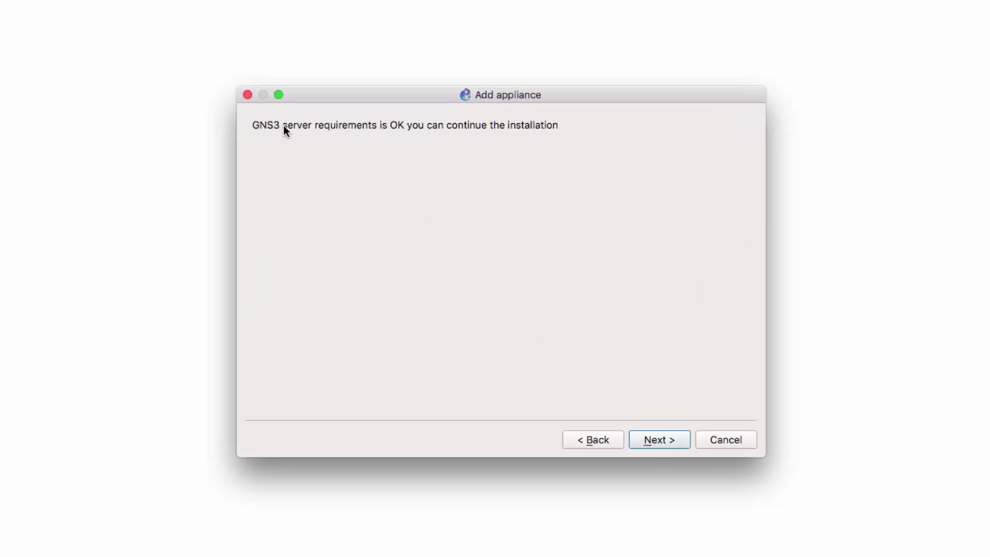
click(661, 439)
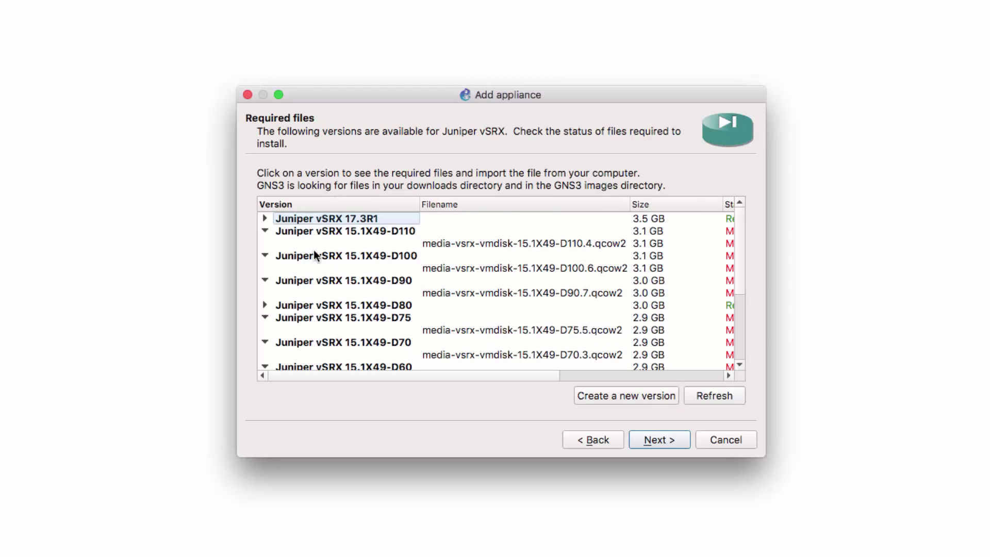
- Expand Juniper vSRX 17.3R1 and 15.1X49-D80 and examine the filenames and status of their required image files
click(265, 220)
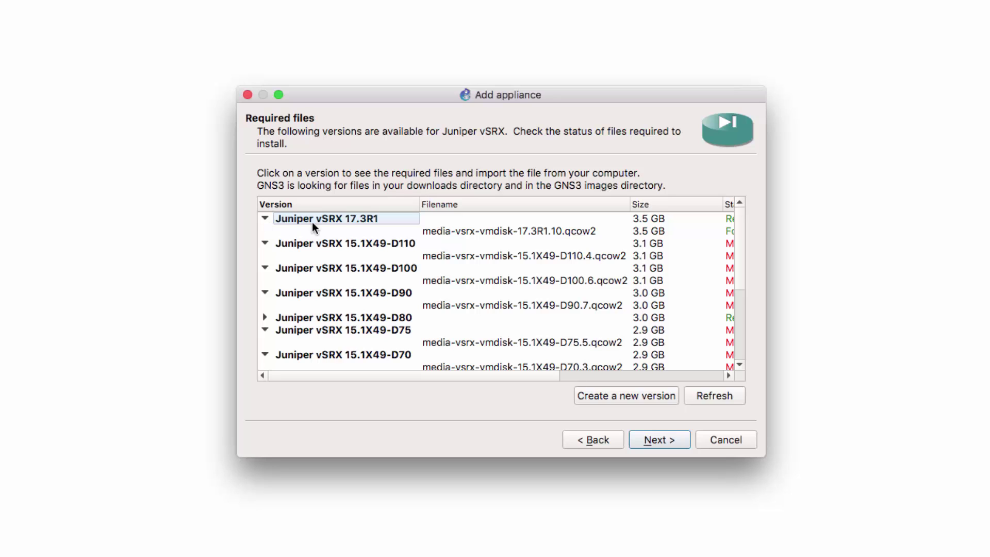
click(338, 221)
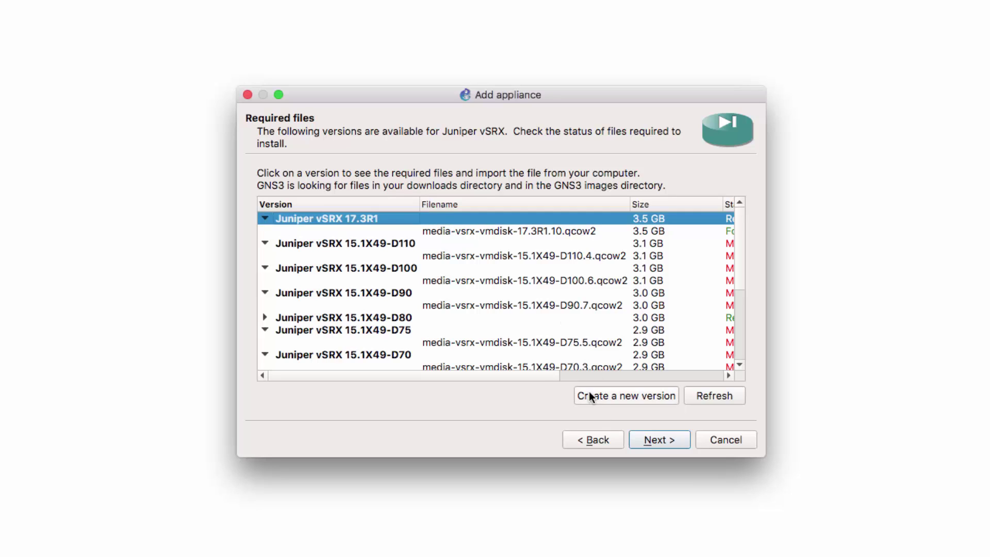
drag(538, 379, 581, 367)
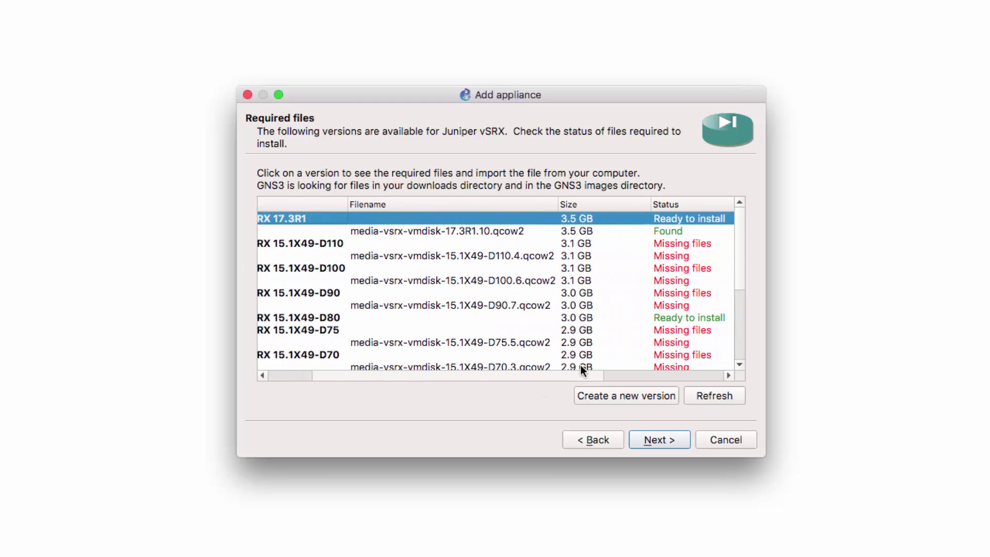
click(460, 233)
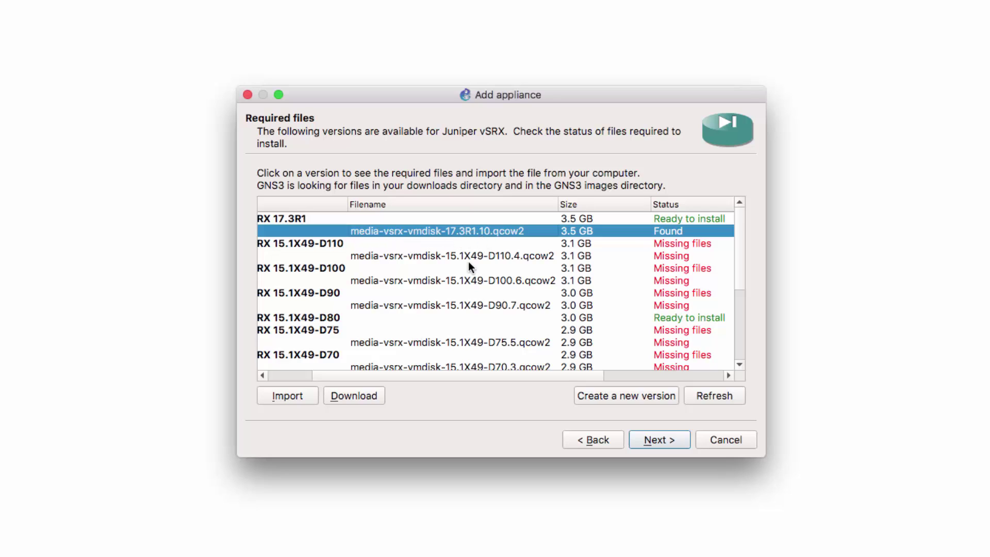
click(372, 329)
click(352, 317)
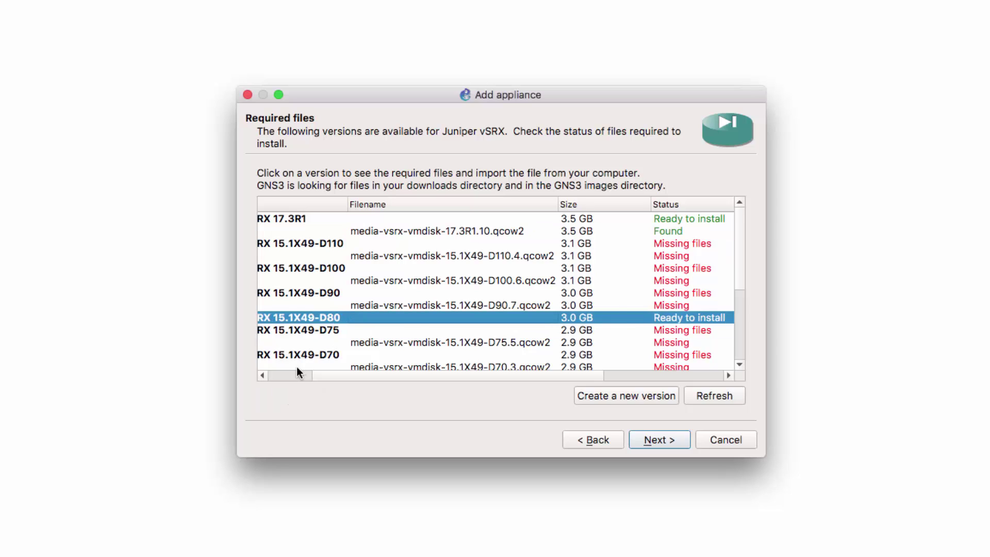
scroll(287, 366, left, 3)
click(264, 318)
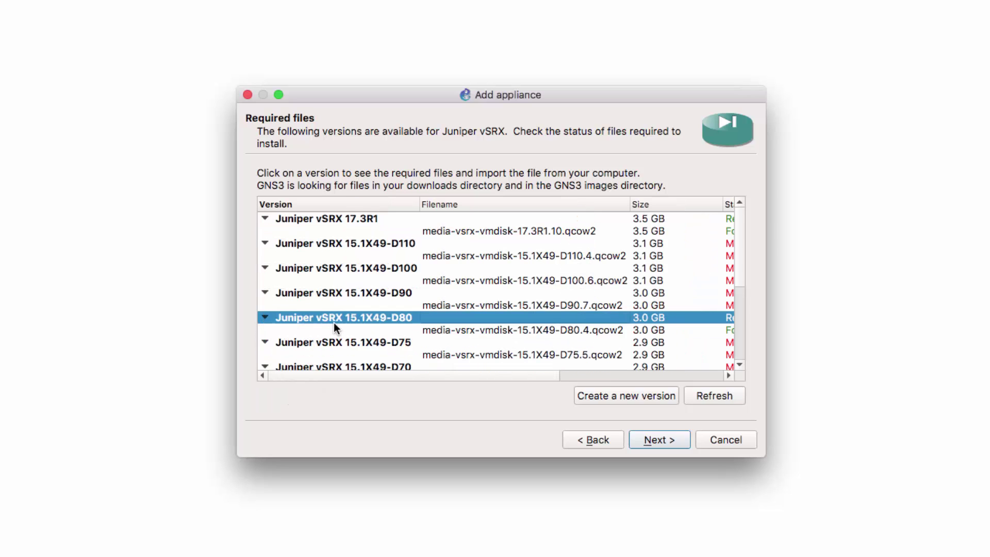
click(443, 232)
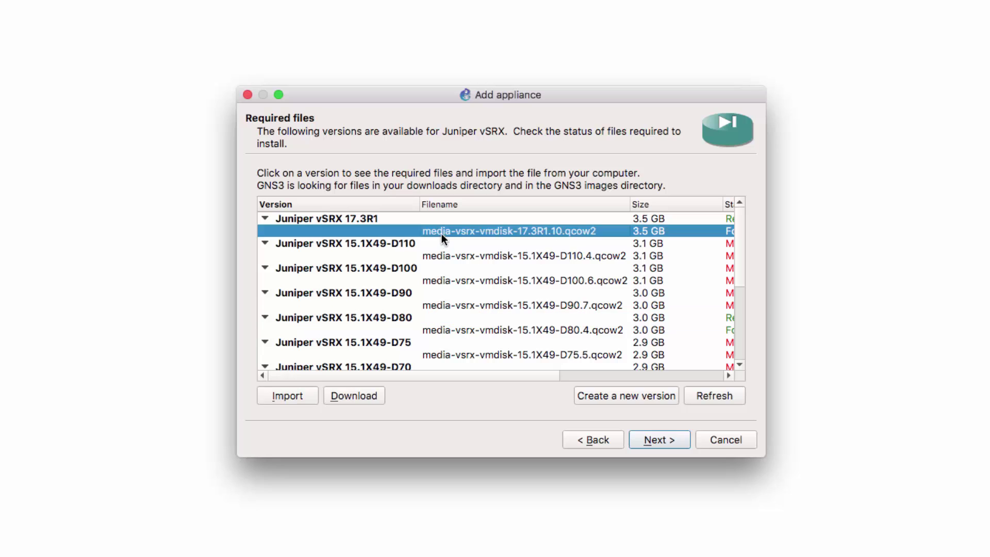
drag(492, 374, 459, 375)
- Select the Juniper vSRX 17.3R1 version and confirm its installation
click(591, 220)
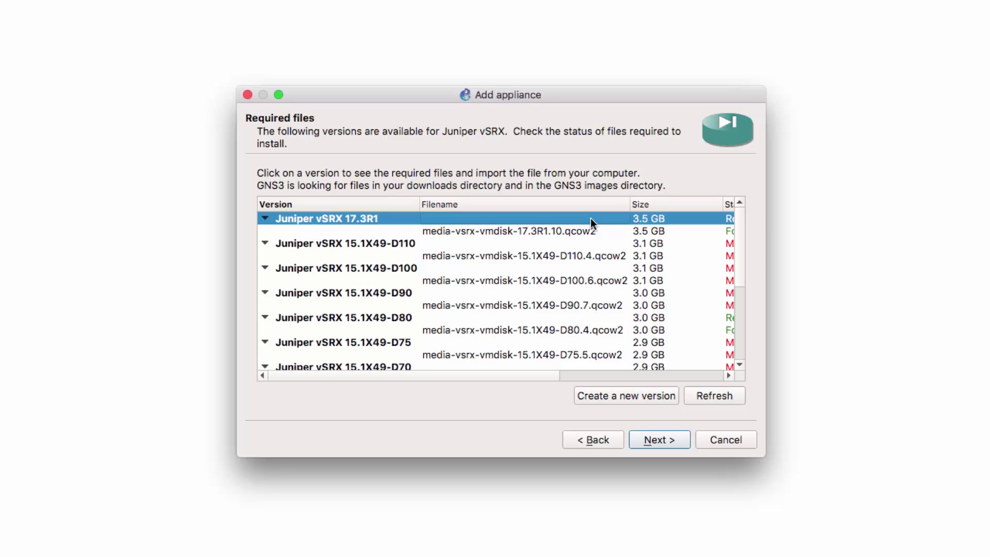
click(654, 444)
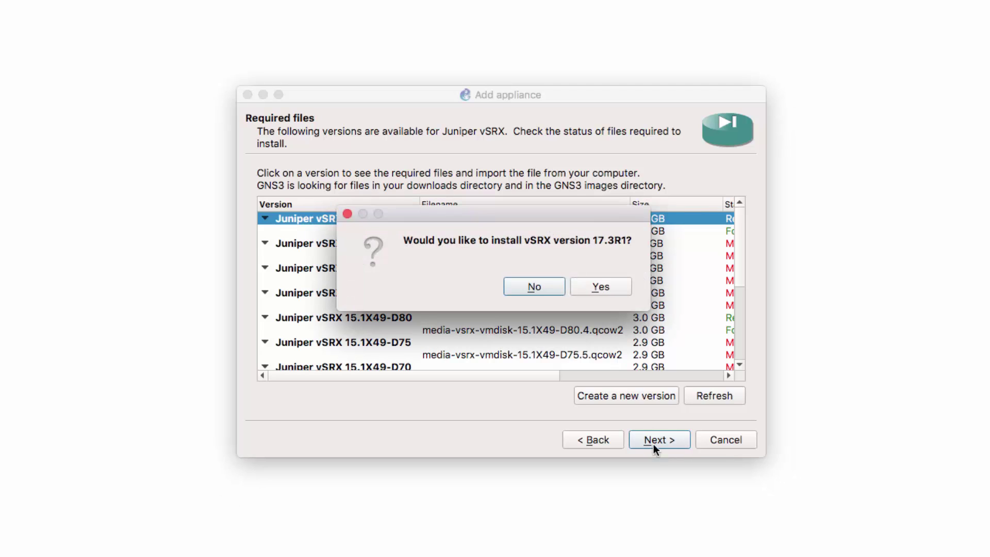
click(615, 287)
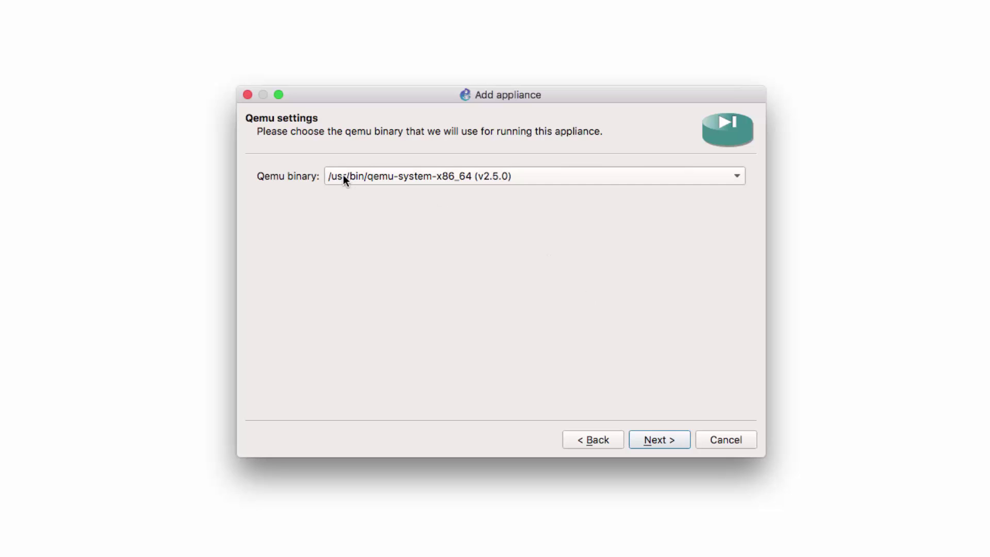
- Keep the Qemu binary /usr/bin/qemu-system-x86_64 (v2.5.0) and review the appliance's settings summary and usage instructions
click(655, 438)
click(612, 439)
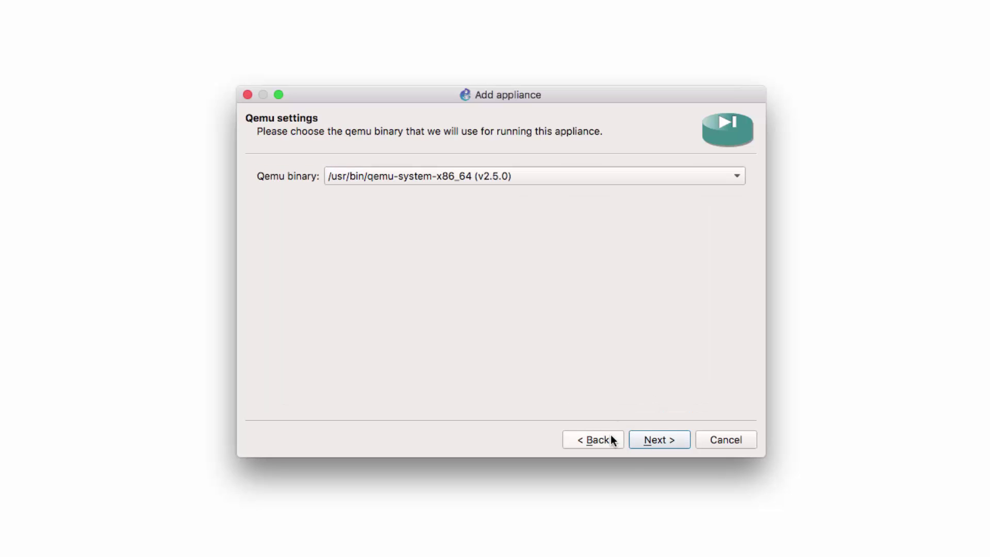
click(649, 443)
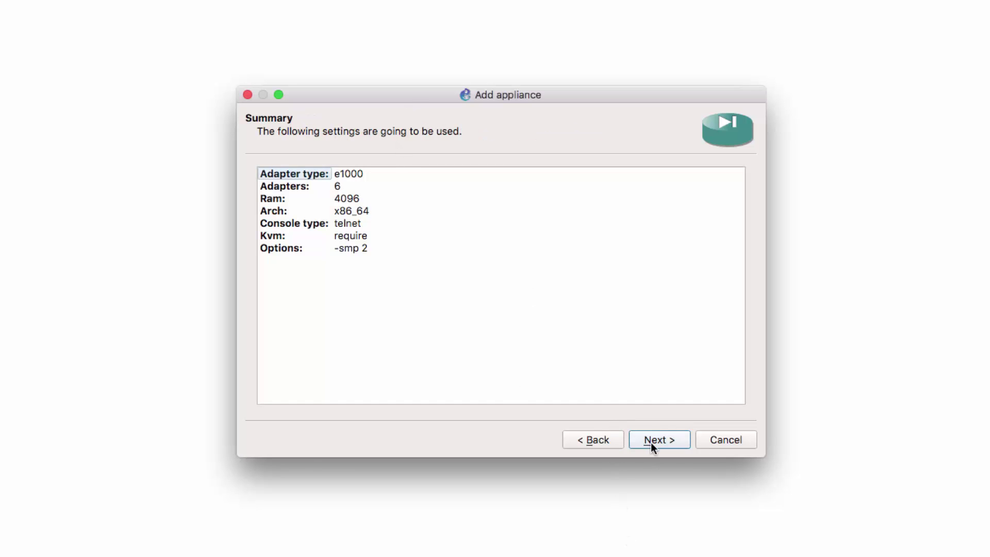
click(651, 442)
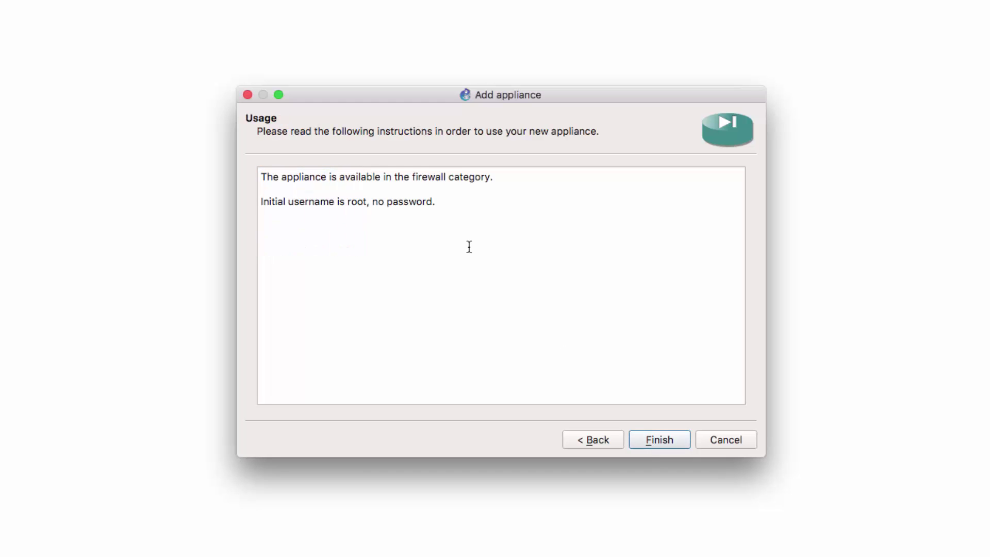
drag(446, 208, 261, 202)
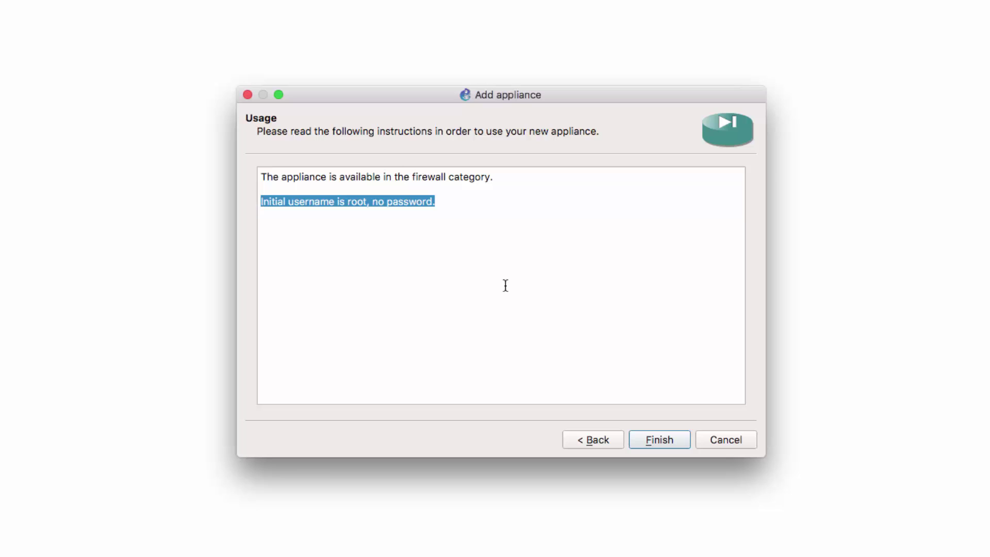
drag(491, 178, 254, 174)
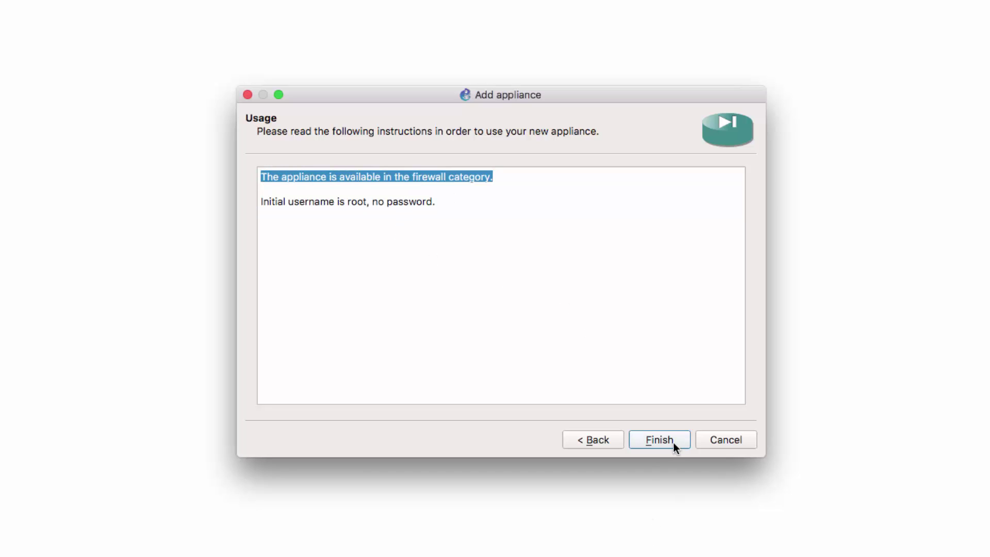
- Finish adding the vSRX appliance and select vSRX 17.3R1 among the installed security devices
click(659, 440)
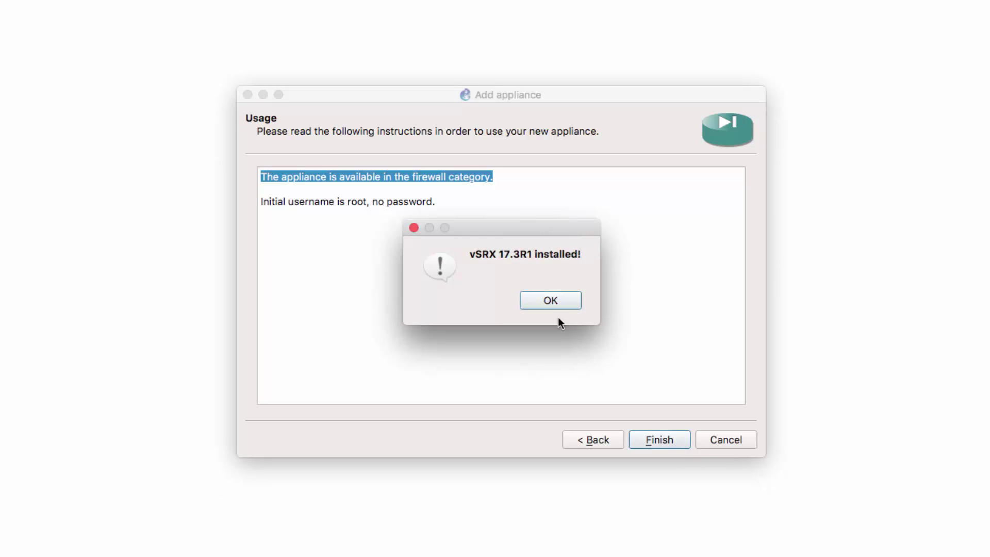
click(550, 302)
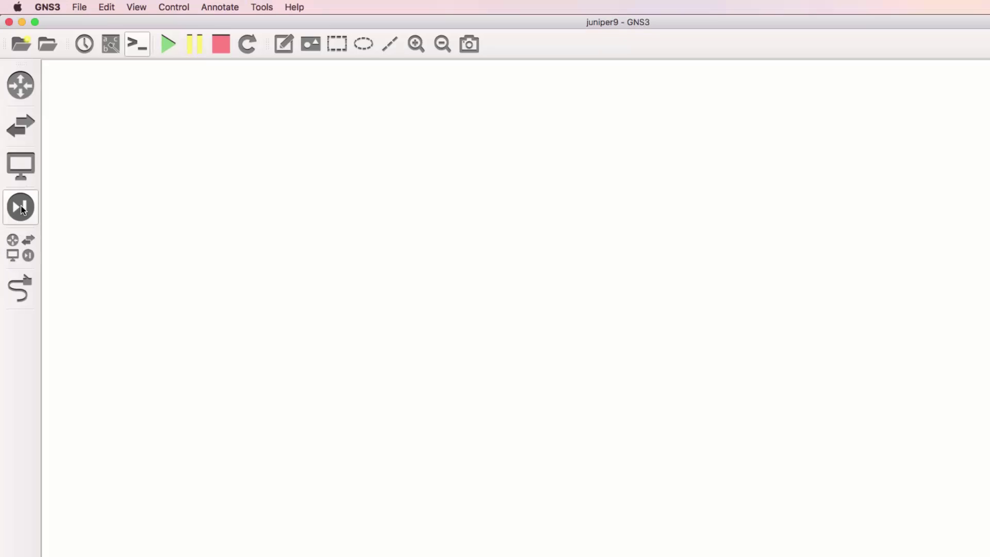
click(21, 206)
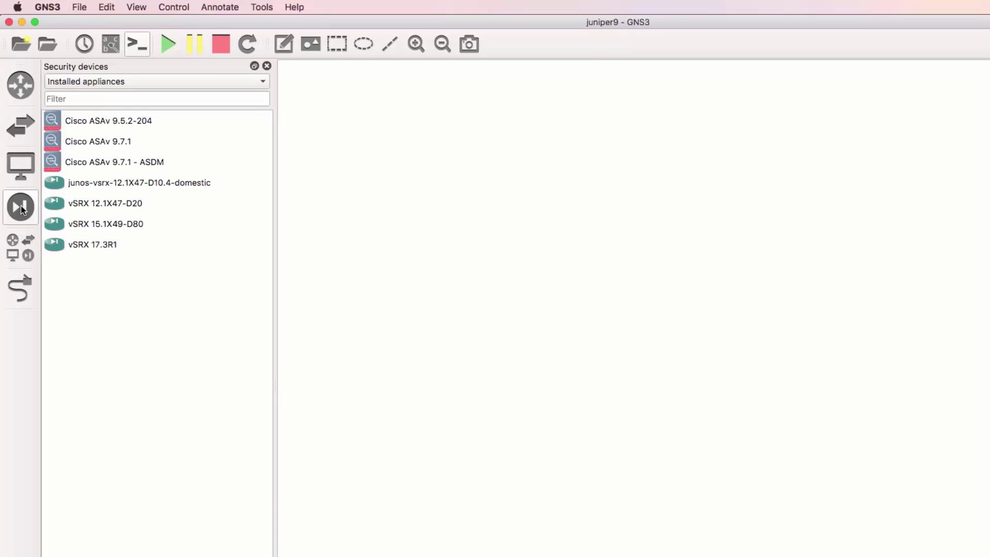
click(102, 247)
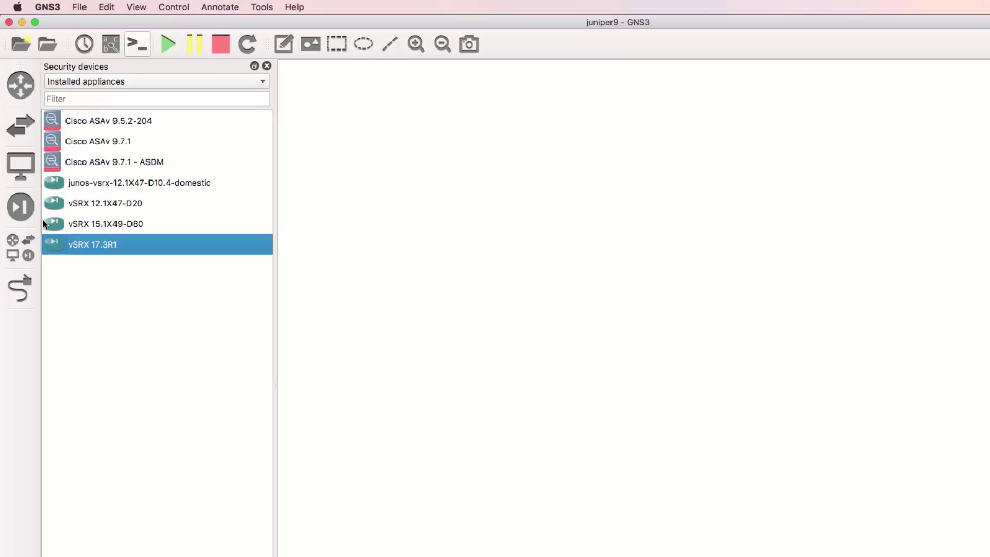
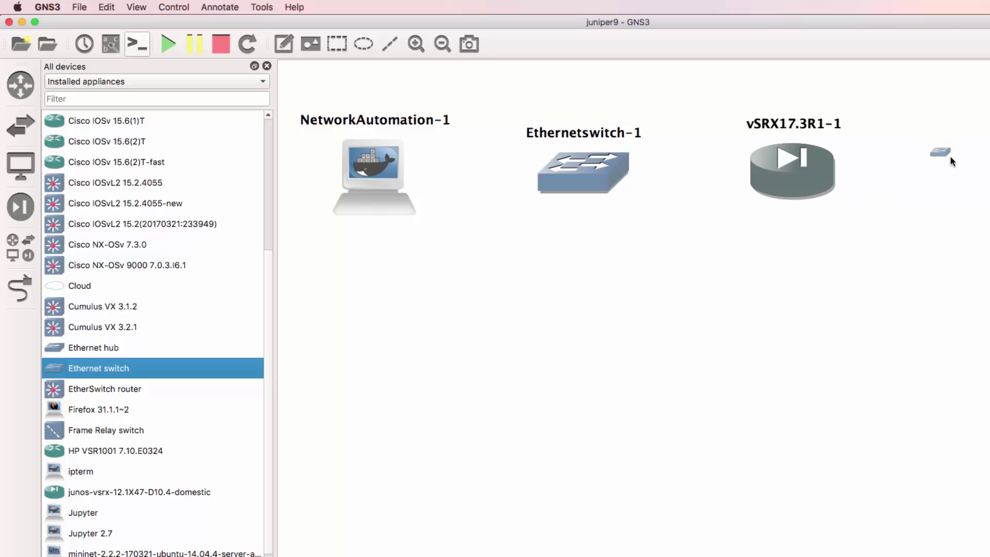
- Add a second Ethernet switch beside the vSRX in the topology, hosted on the GNS3 VM server
click(590, 366)
click(592, 380)
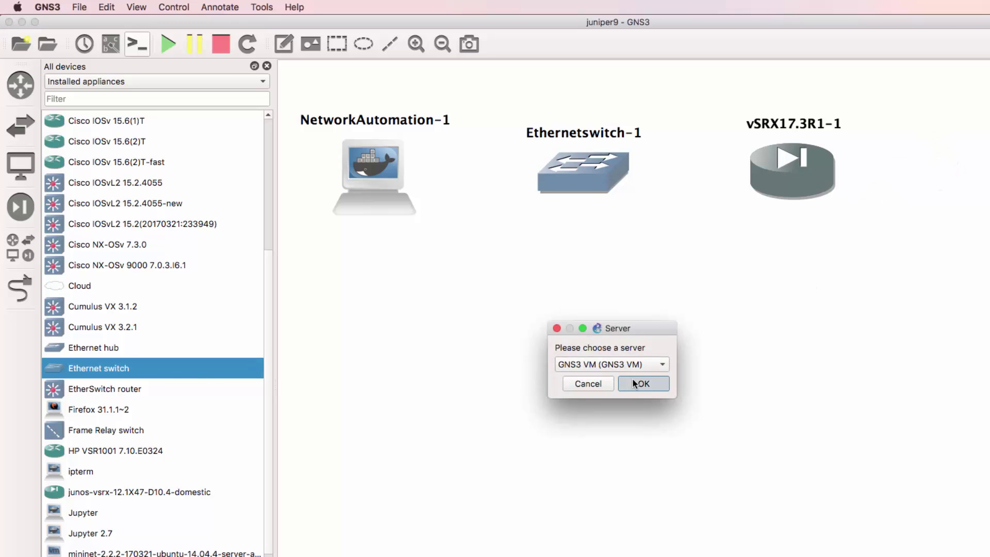
click(633, 380)
- Add a NAT node to the topology near Ethernetswitch-2, hosted on the GNS3 VM server
click(58, 465)
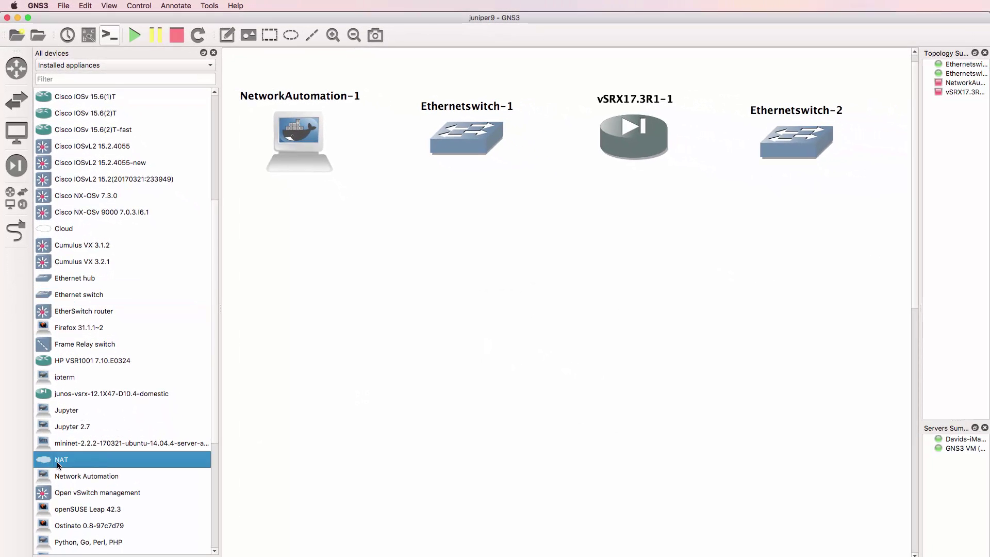
drag(58, 465, 824, 179)
click(477, 291)
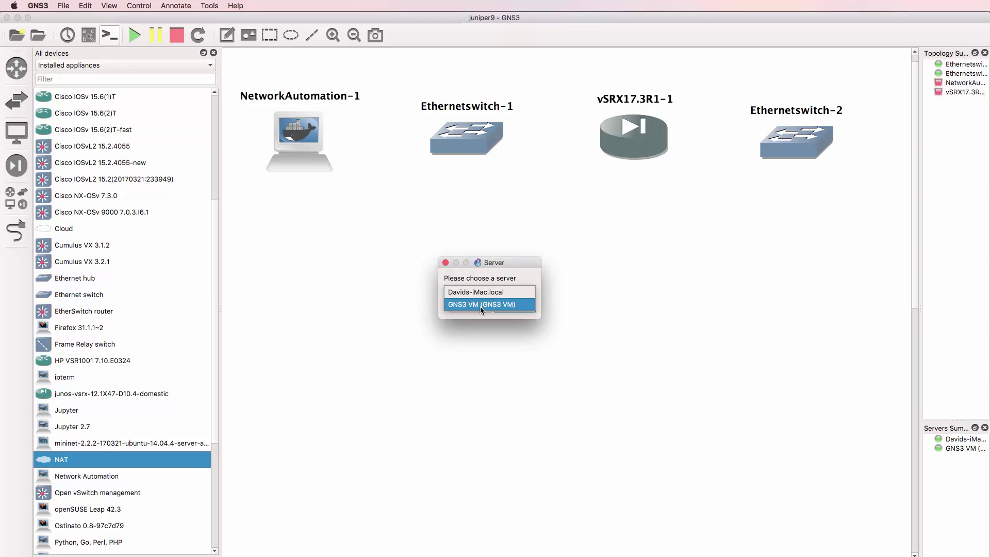
click(481, 307)
click(511, 307)
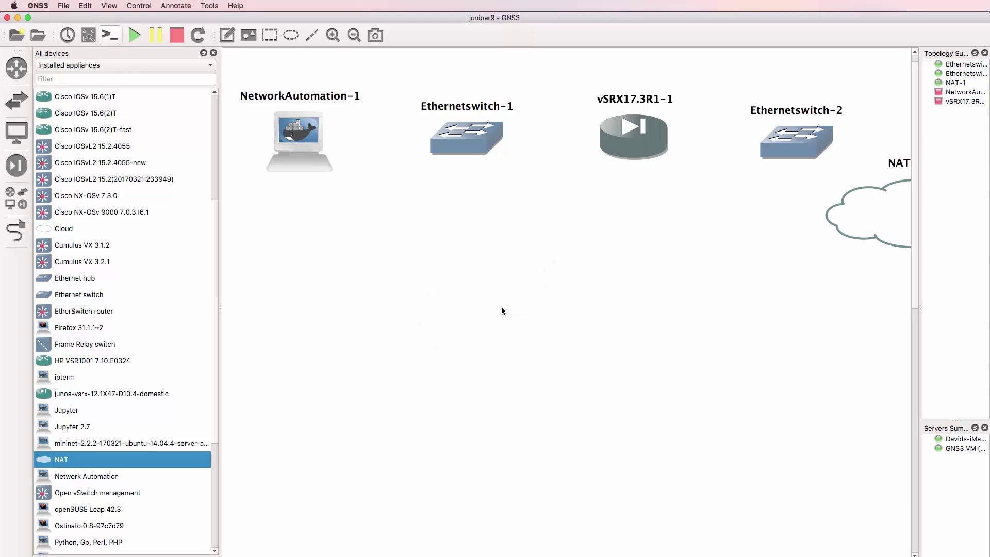
- Hide the device list and move NAT-1 into line with the other nodes, to the right of Ethernetswitch-2
click(213, 52)
drag(856, 164, 894, 103)
scroll(464, 129, right, 5)
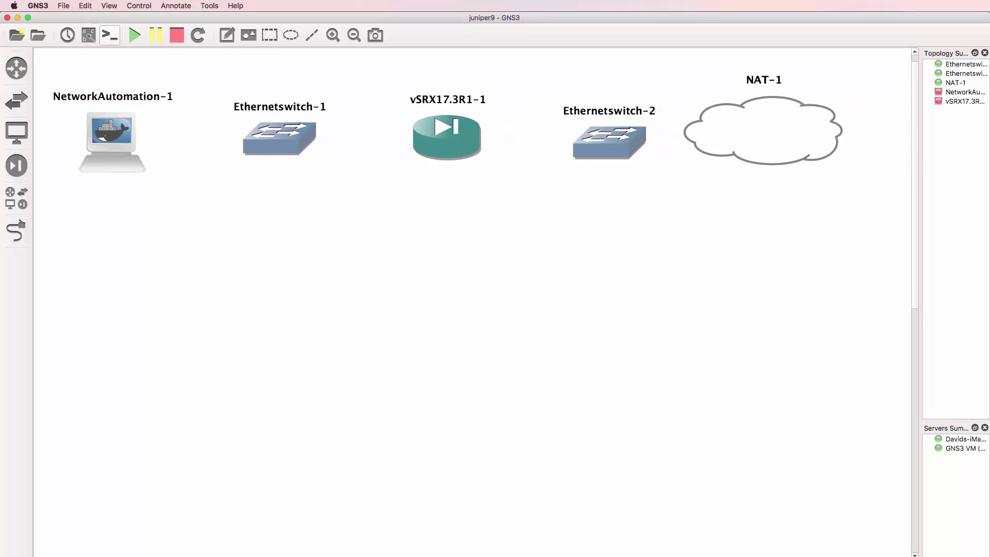
drag(760, 123, 774, 123)
- Link the eth0 interface of NetworkAutomation-1 to Ethernet0 on Ethernetswitch-1
click(16, 231)
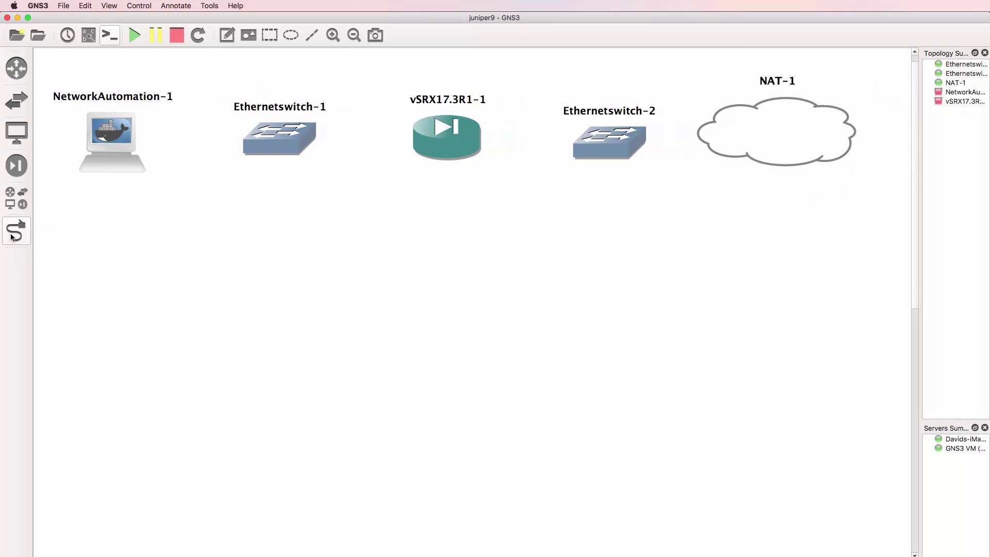
click(100, 148)
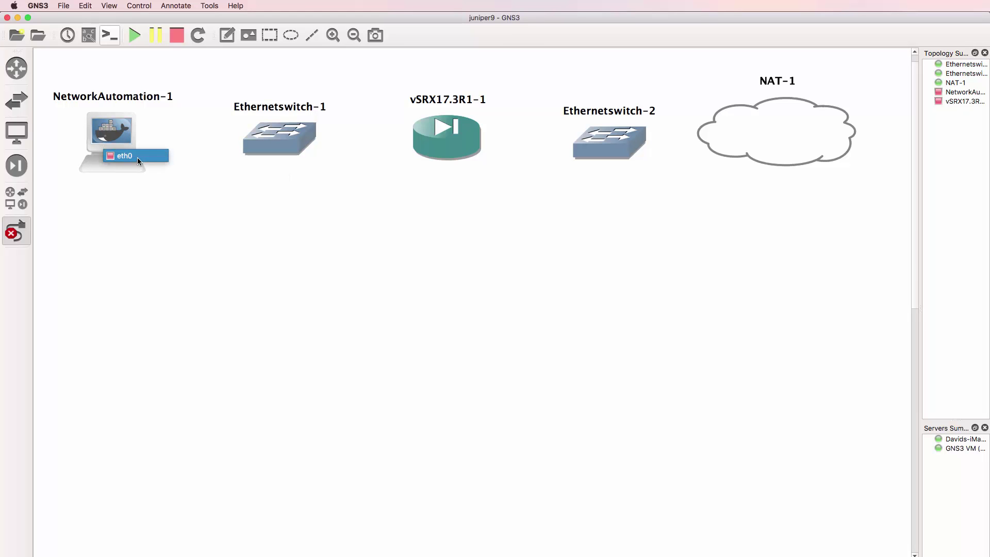
click(137, 157)
click(280, 146)
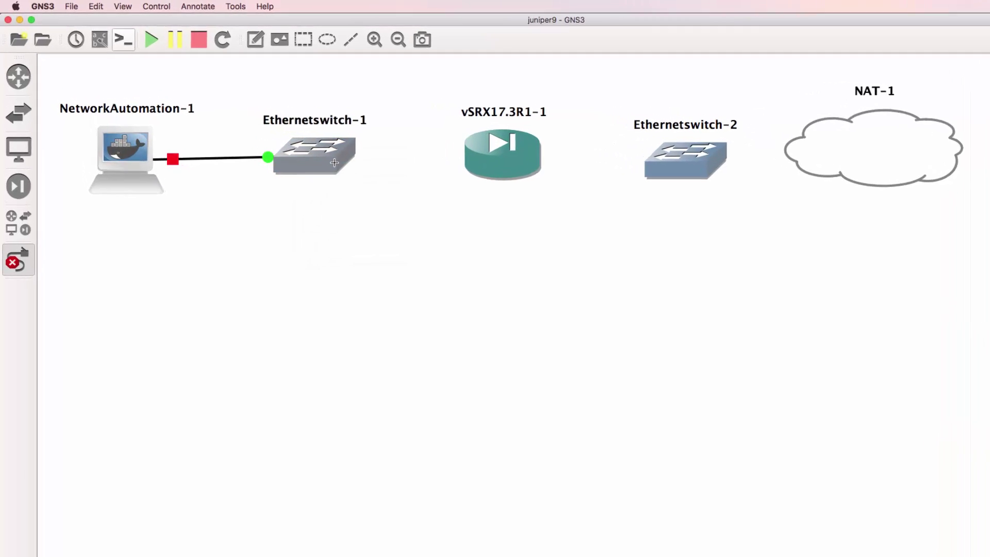
- Link Ethernet1 of Ethernetswitch-1 to ge-0/0/2 on the vSRX and move that interface label clear of the node
click(397, 206)
click(538, 172)
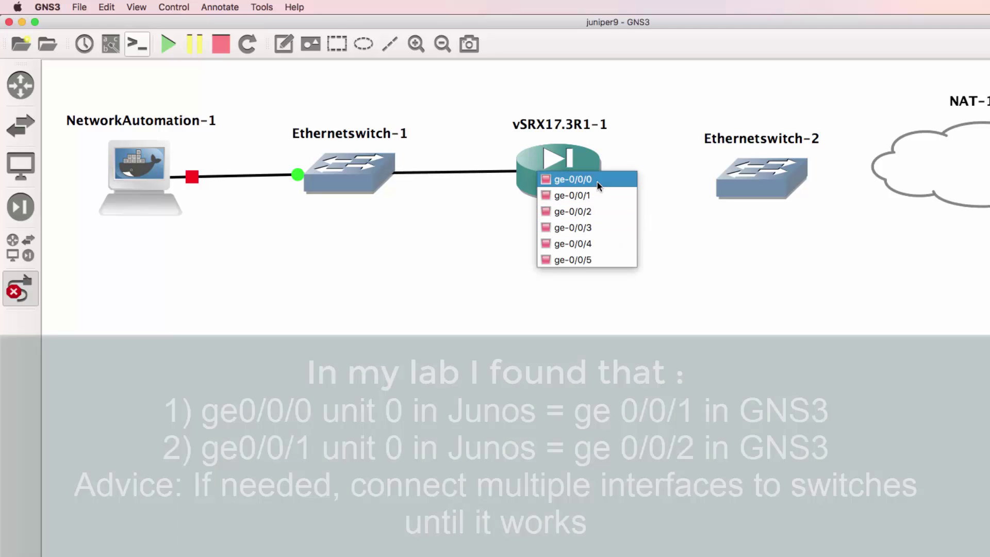
click(609, 212)
drag(539, 192, 487, 201)
- Add a second link from Ethernet2 of Ethernetswitch-1 to the vSRX's ge-0/0/0 and separate the two vSRX interface labels
click(378, 162)
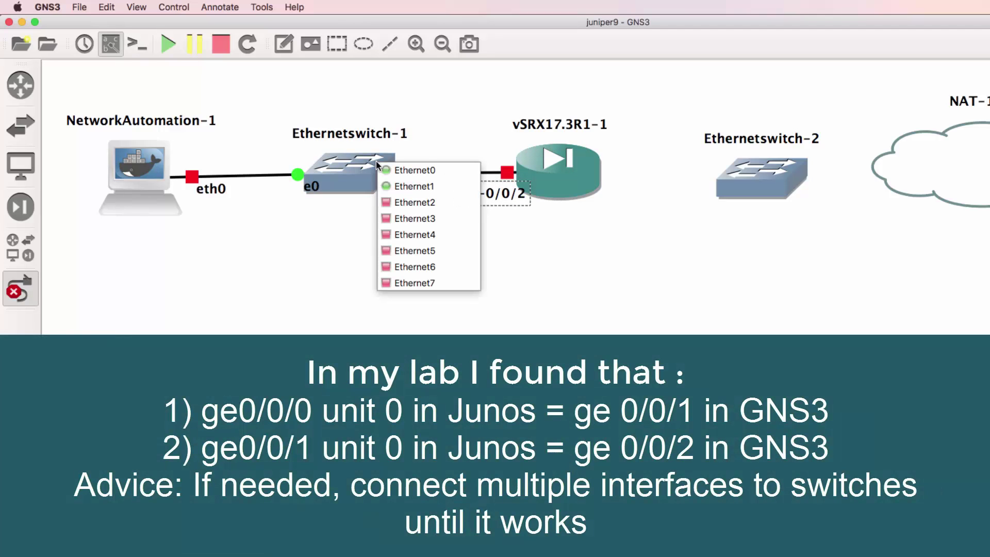
click(412, 196)
click(554, 151)
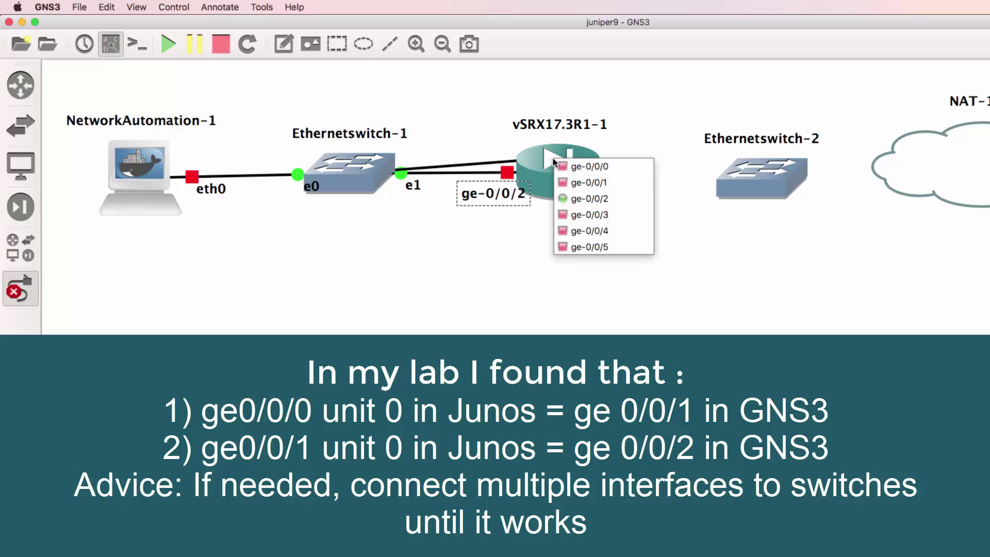
click(572, 165)
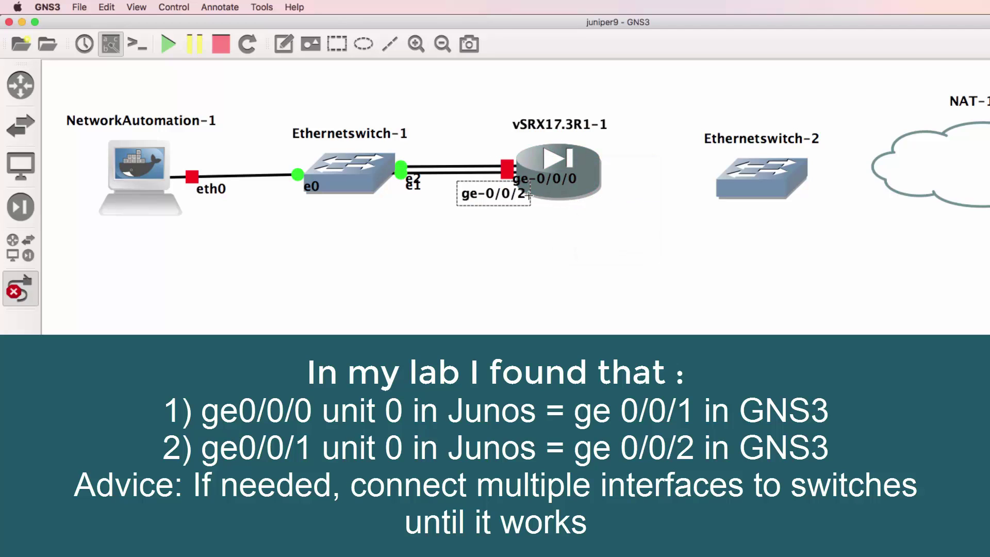
key(Escape)
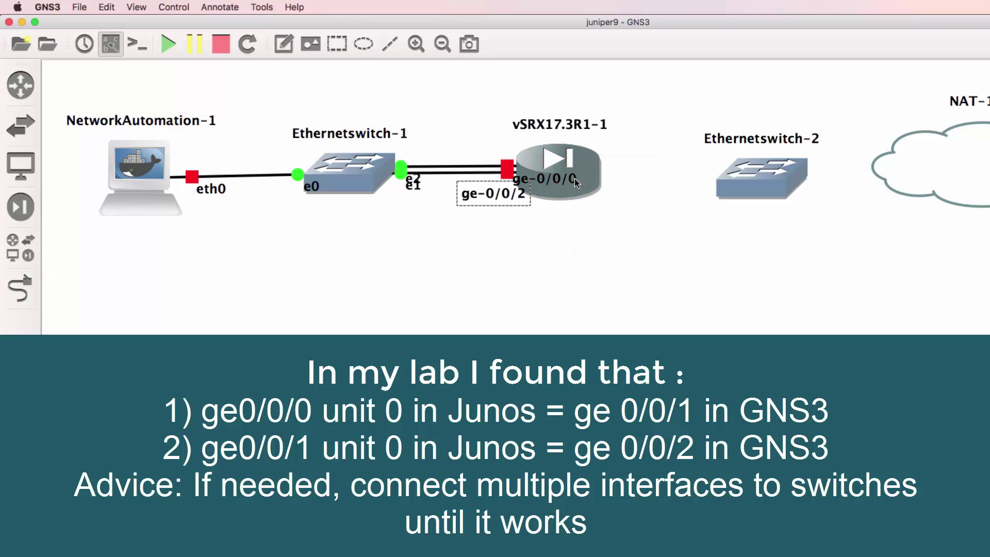
drag(562, 182, 510, 149)
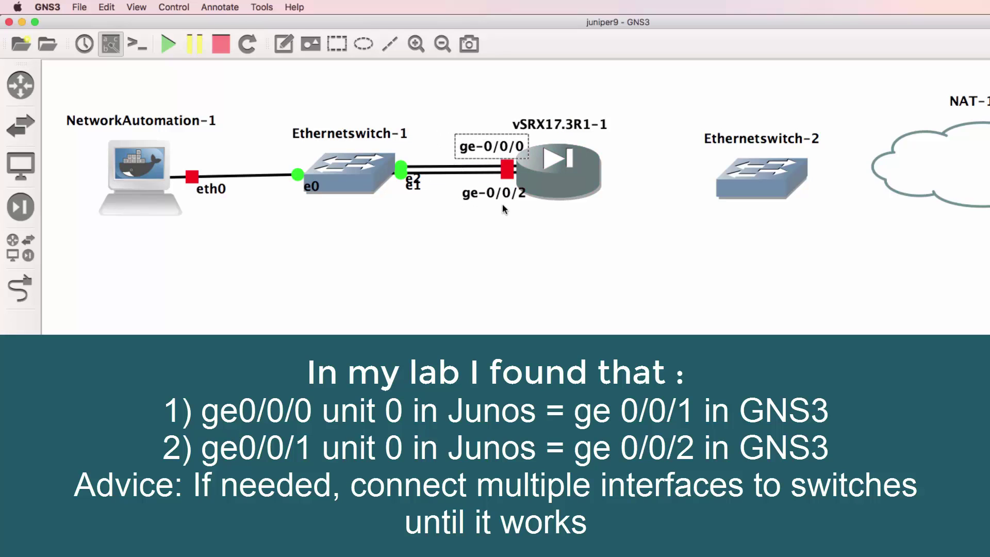
drag(503, 193, 497, 187)
- Link ge-0/0/1 of the vSRX to Ethernet0 on Ethernetswitch-2
key(ctrl+l)
click(593, 167)
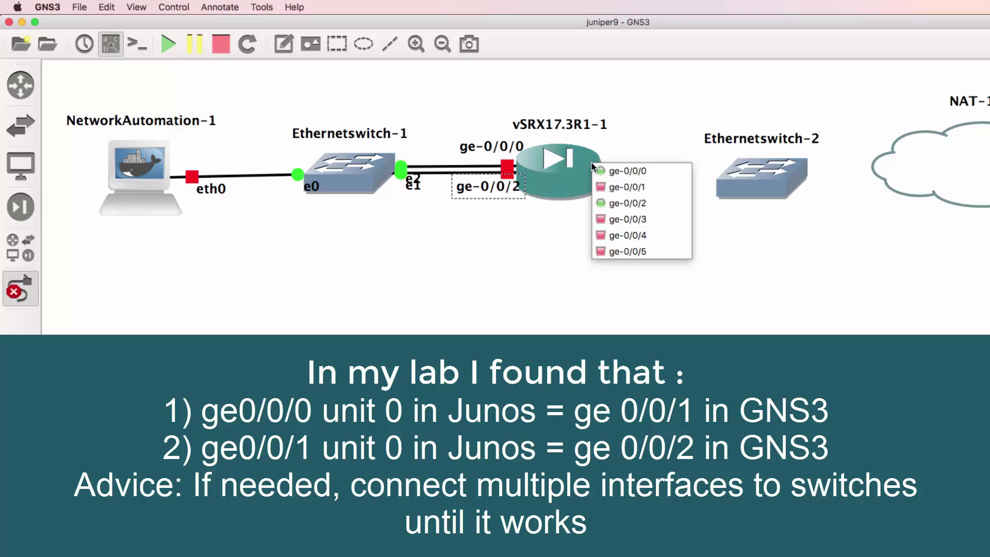
click(618, 187)
click(759, 174)
click(775, 182)
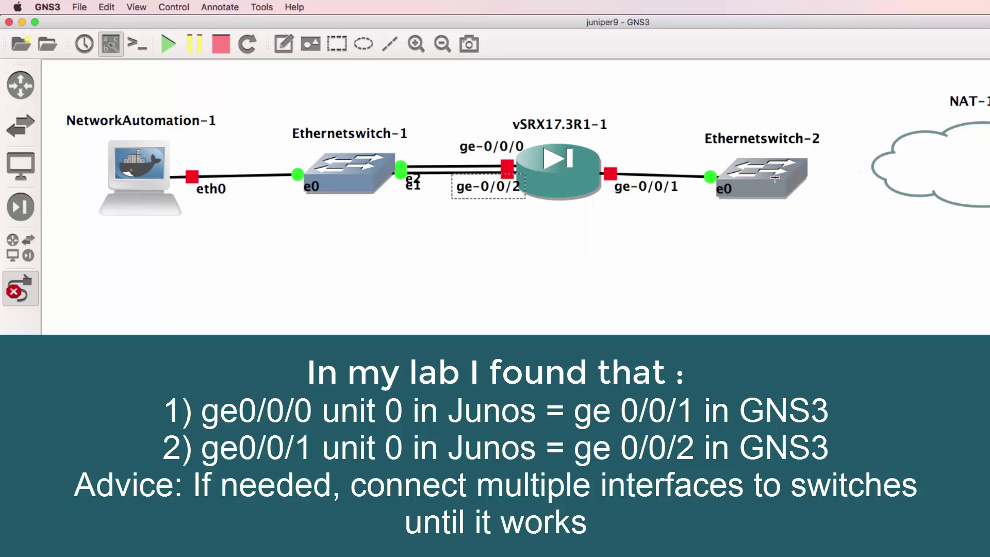
- Link Ethernet1 of Ethernetswitch-2 to nat0 on NAT-1 and leave link mode
click(781, 178)
click(814, 201)
click(941, 165)
click(964, 178)
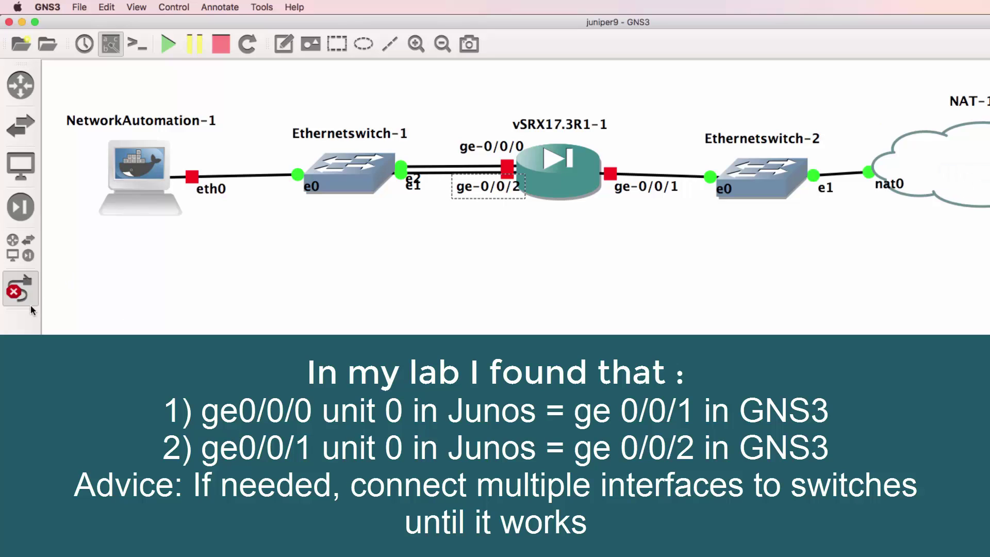
click(12, 294)
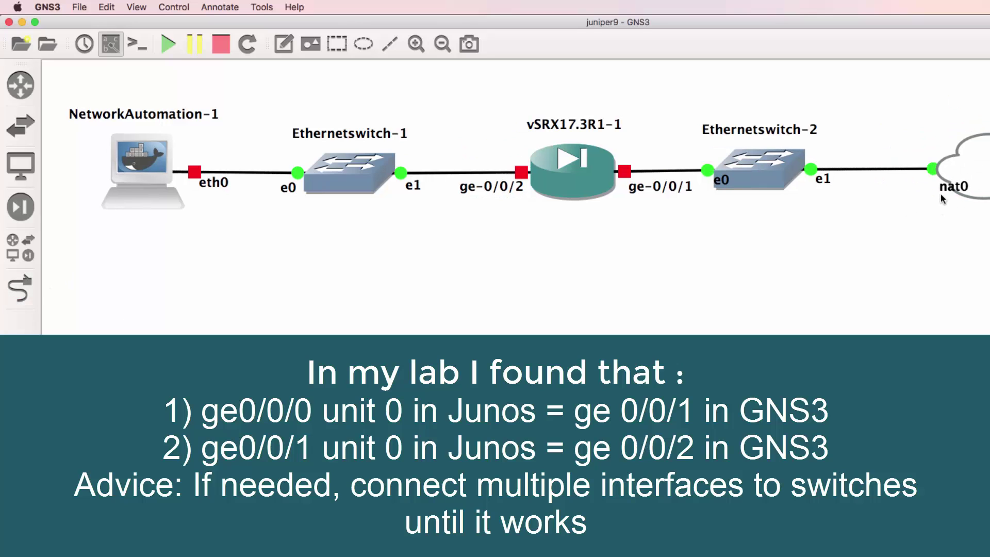
- Move the nat0 label clear of the cloud and align the vSRX and Ethernetswitch-2 with the row of nodes
drag(942, 191, 916, 190)
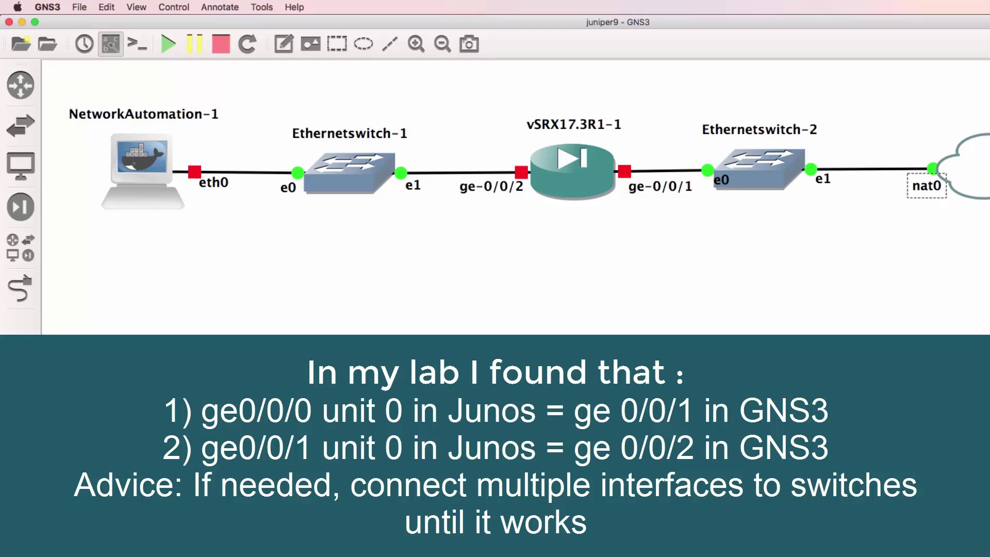
click(588, 168)
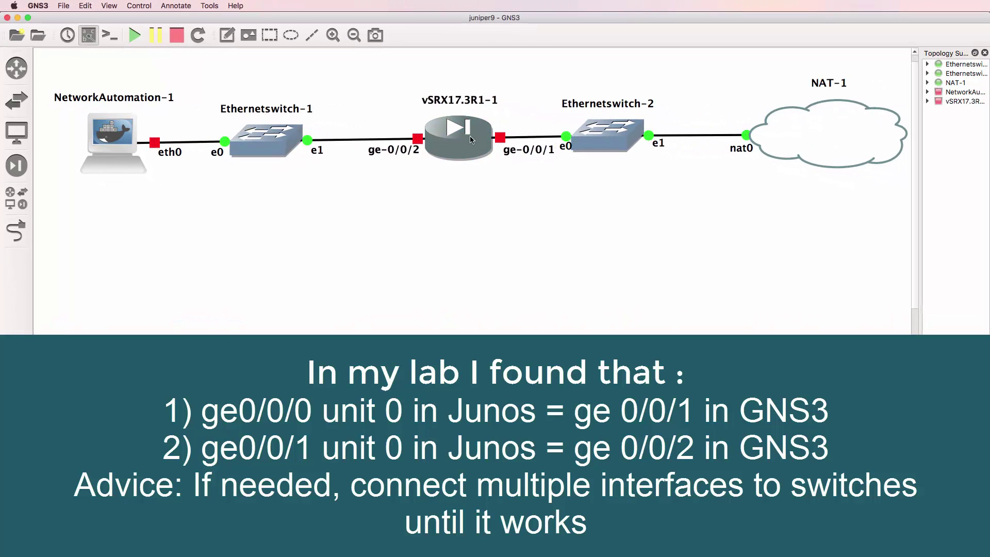
drag(470, 139, 471, 141)
drag(633, 139, 645, 144)
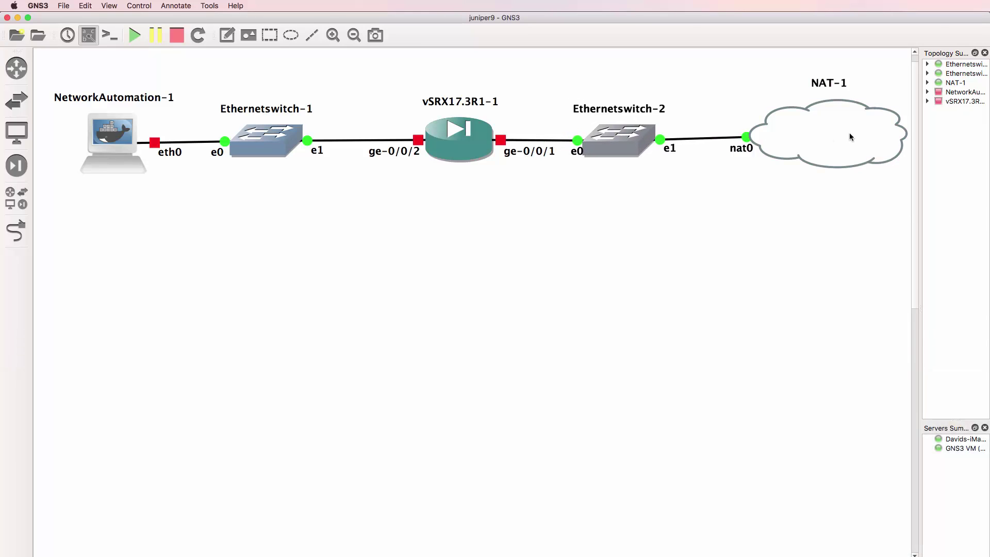
drag(914, 207, 914, 224)
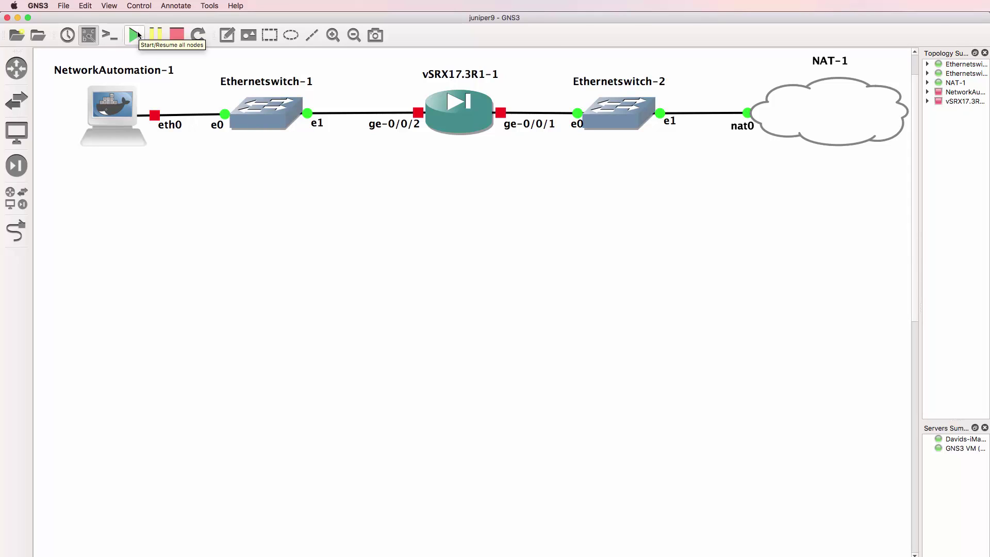
- Review the RAM and vCPU settings of the vSRX17.3R1-1 node and leave its configuration without applying changes
right_click(456, 107)
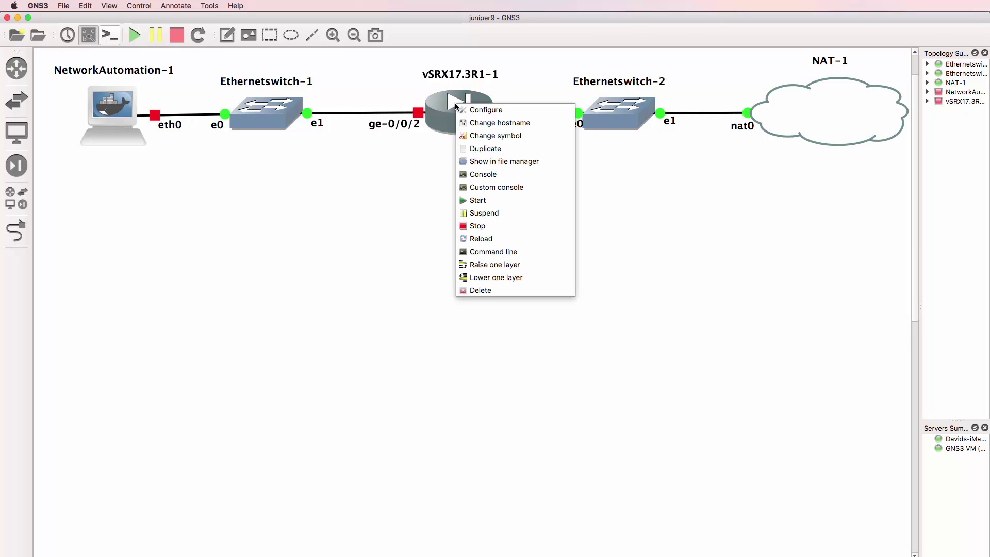
click(483, 109)
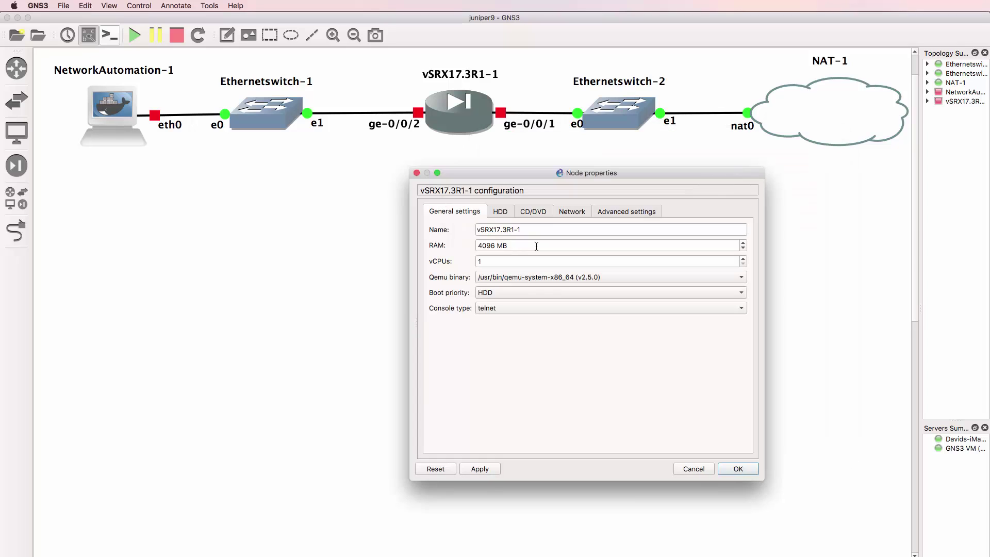
click(706, 472)
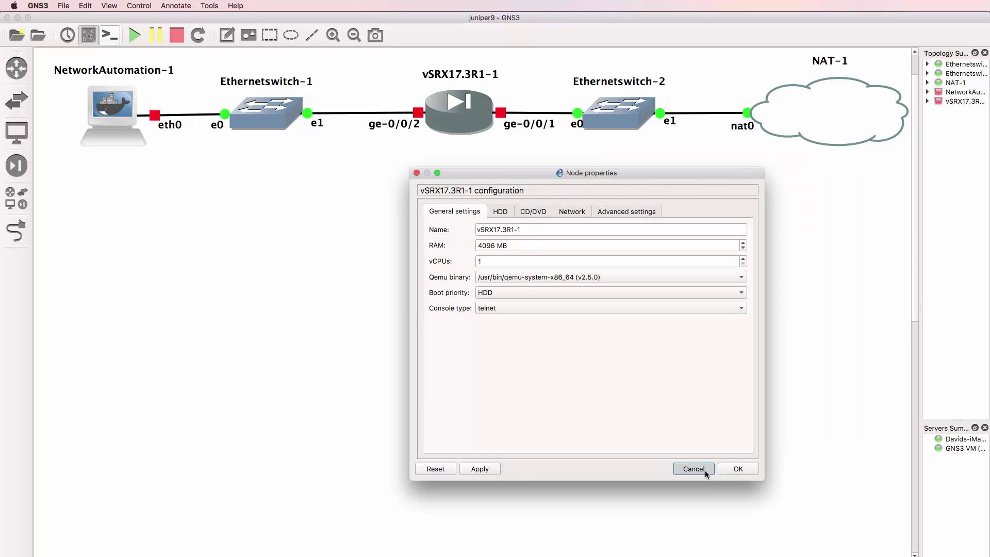
- Review the general settings of the installed vSRX 17.3R1 appliance template, then hide the device list
click(16, 165)
click(80, 196)
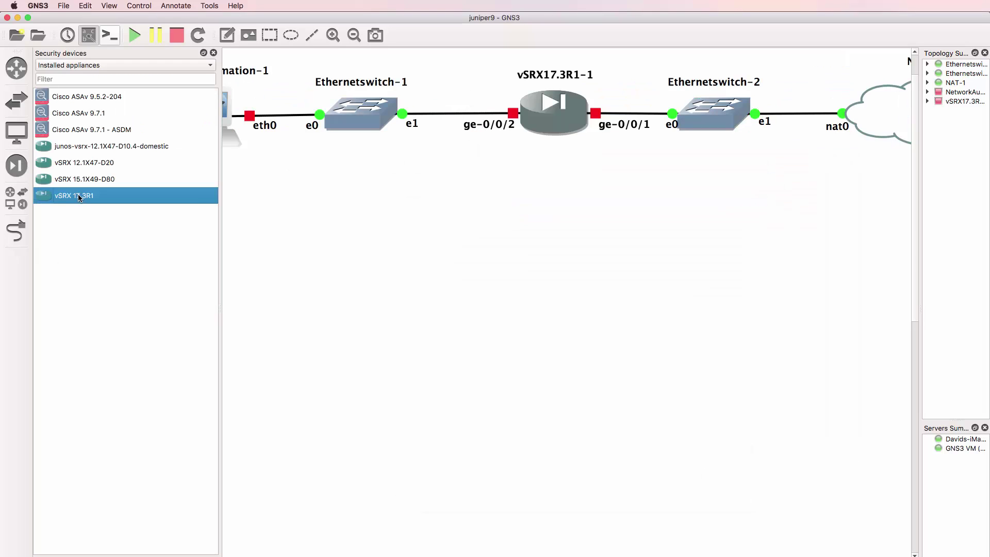
right_click(80, 197)
click(109, 201)
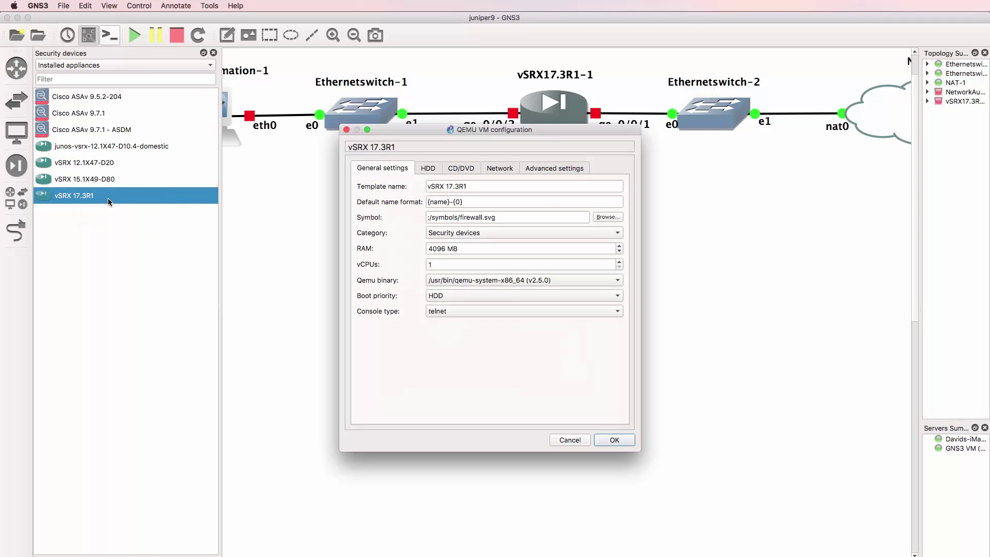
click(567, 440)
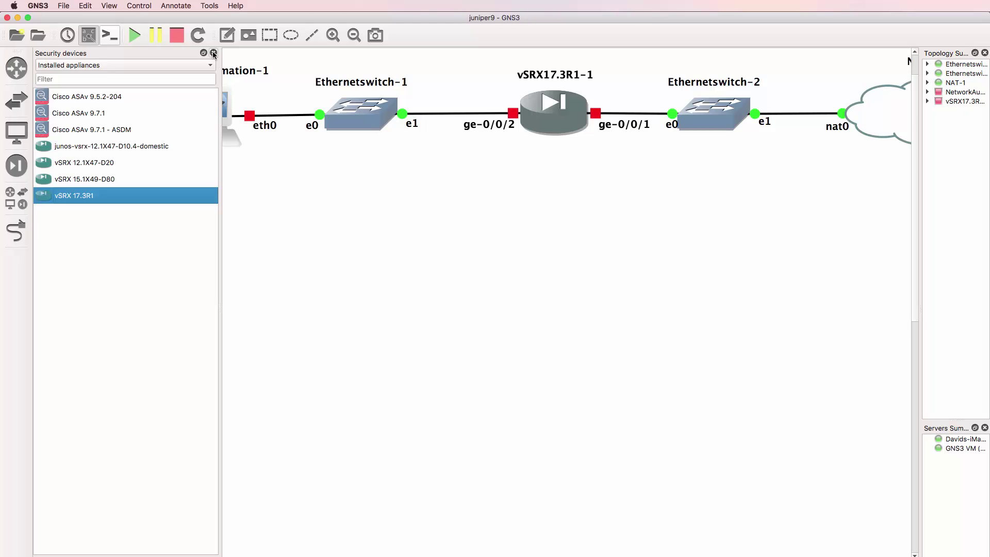
click(214, 53)
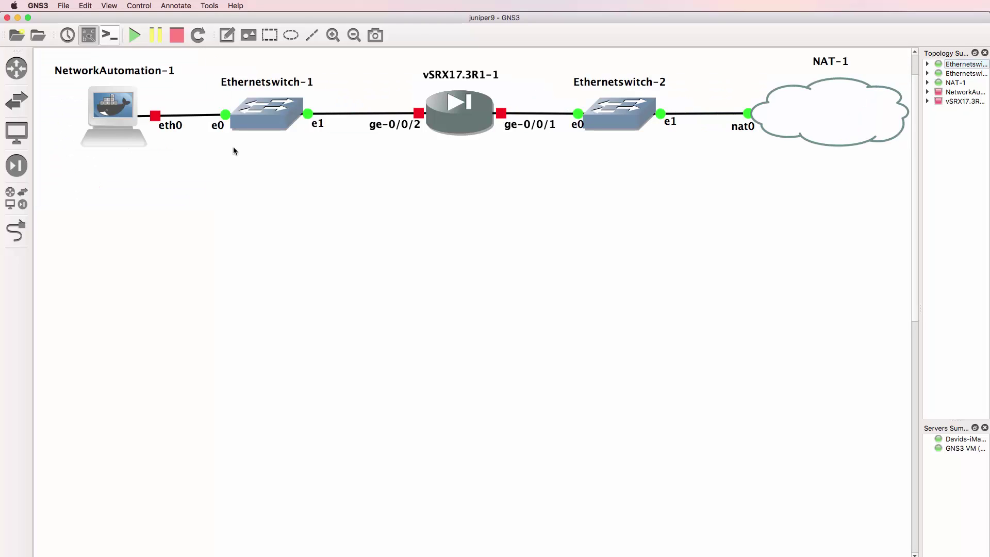
- Set the vSRX17.3R1-1 node's vCPUs to 4 in its configuration
right_click(465, 118)
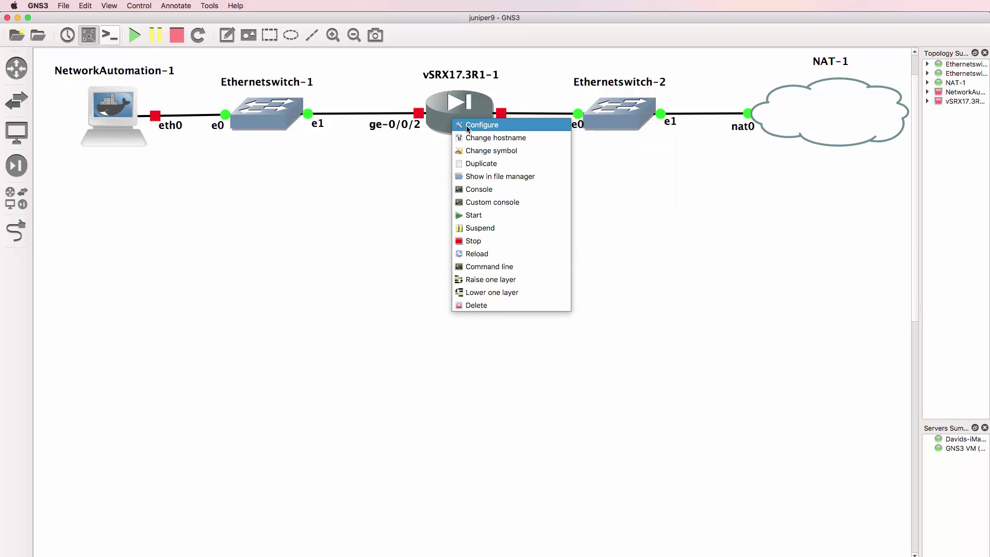
click(469, 128)
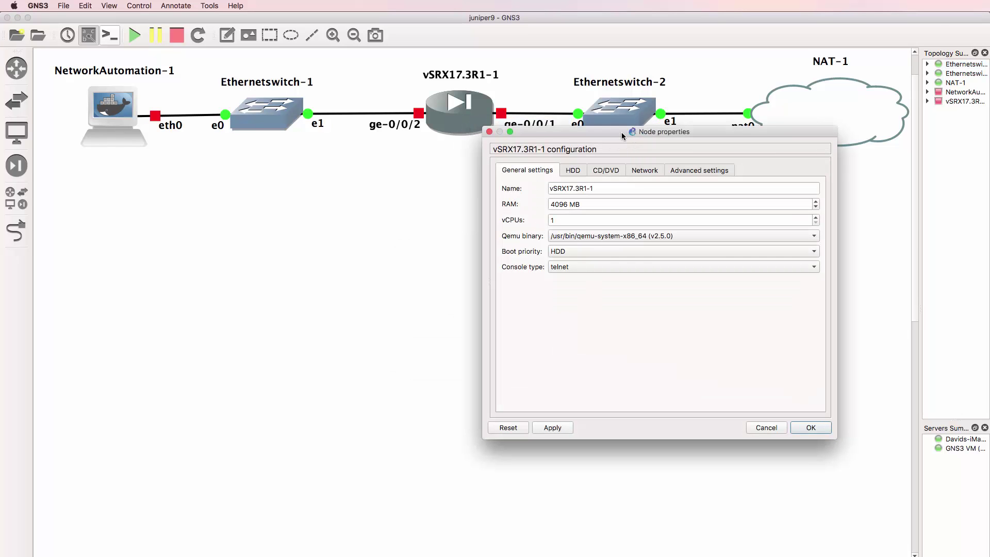
drag(622, 135, 472, 181)
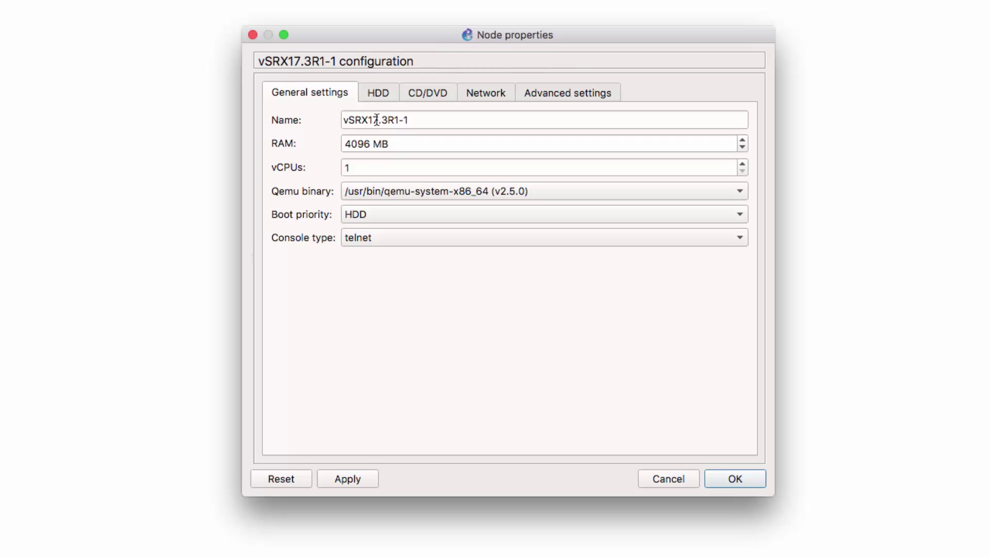
click(743, 164)
click(743, 164)
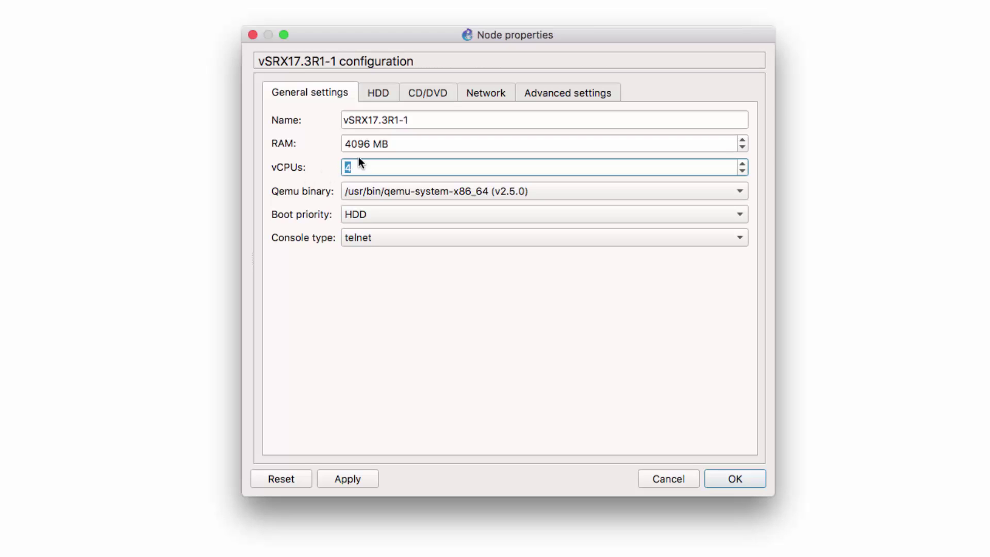
- Set the vSRX17.3R1-1 node's RAM to 6144 MB
drag(372, 145, 330, 145)
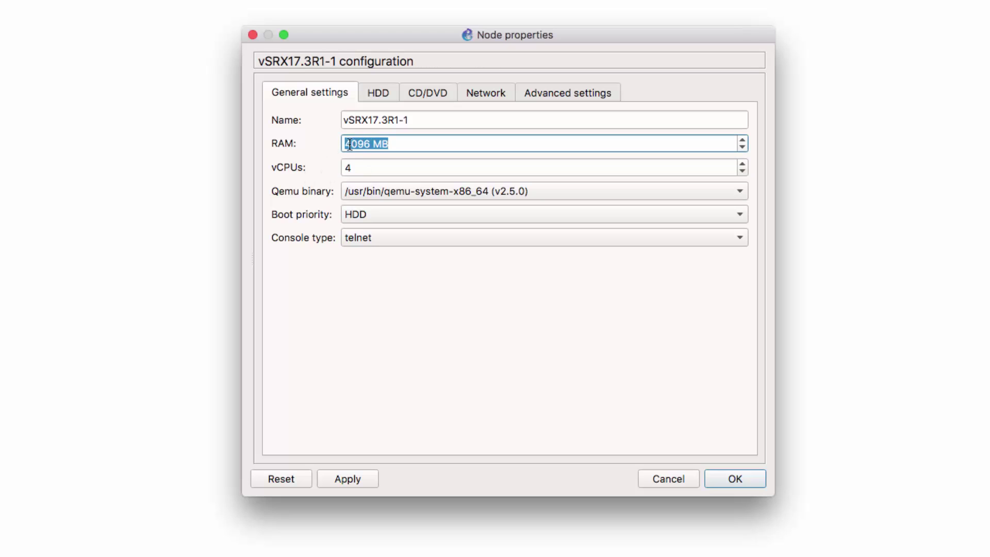
click(743, 140)
click(743, 140)
click(743, 141)
text(6144)
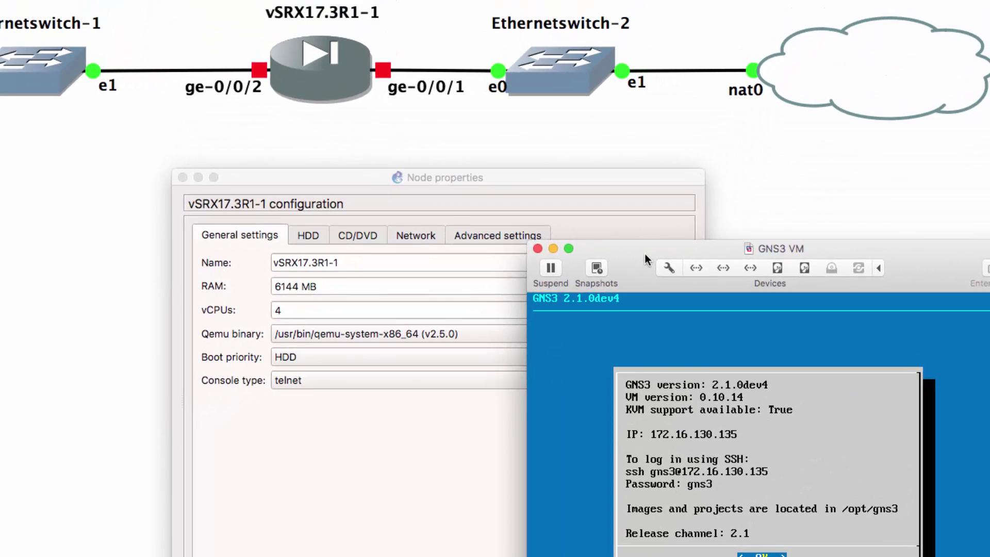
- Check the processor and memory allocation of the GNS3 VM in VMware Fusion, and close its settings
click(669, 268)
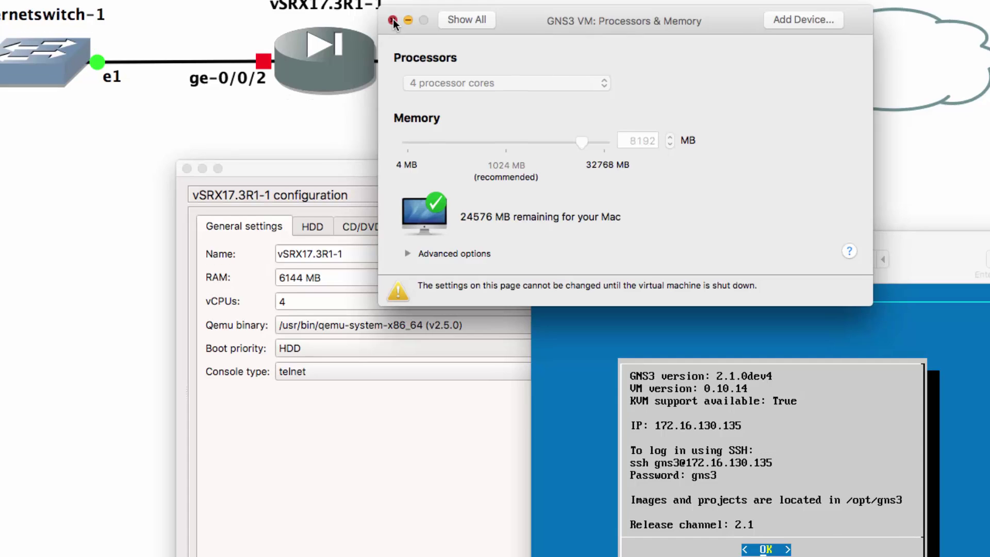
click(388, 28)
- Set the vSRX17.3R1-1 node's network adapter type to VMWare Paravirtualized Ethernet v3 (vmxnet3)
click(408, 237)
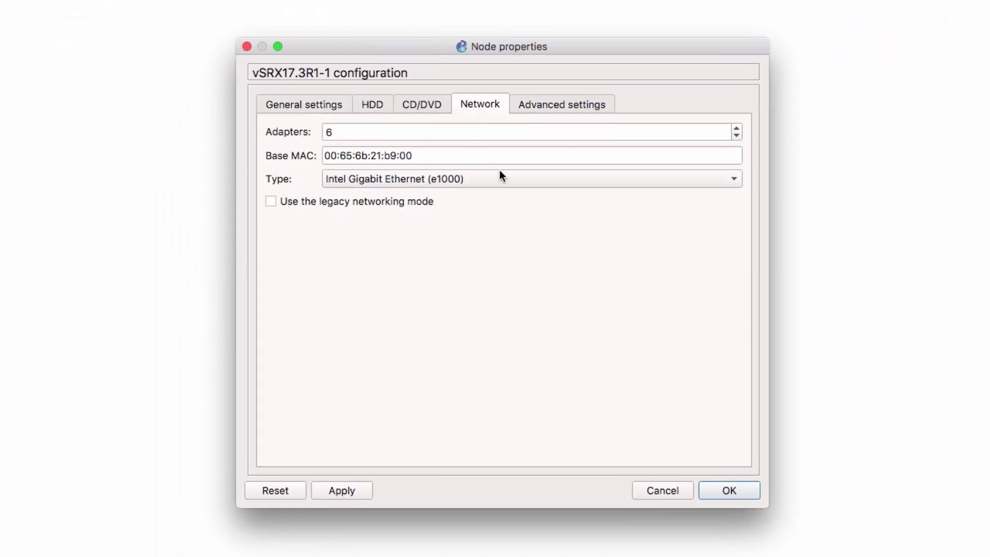
click(511, 182)
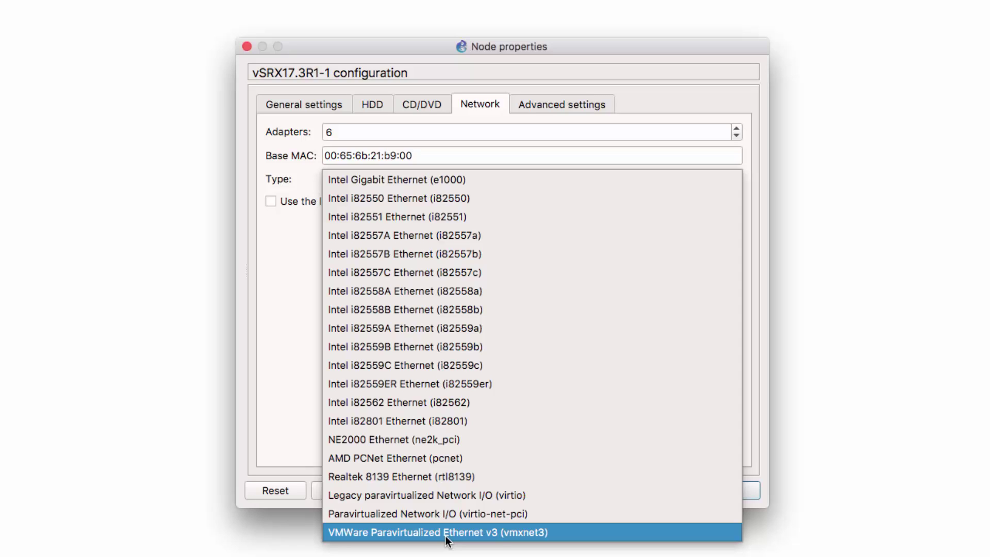
click(500, 533)
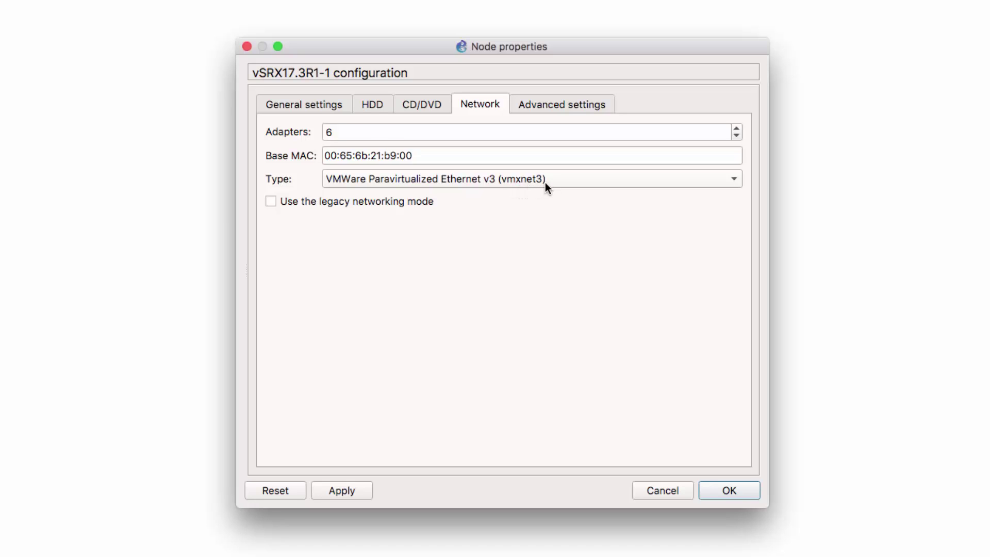
- Recheck the vSRX17.3R1-1 node's vCPUs, RAM and network adapter type, and save its configuration
click(323, 104)
drag(379, 183, 303, 184)
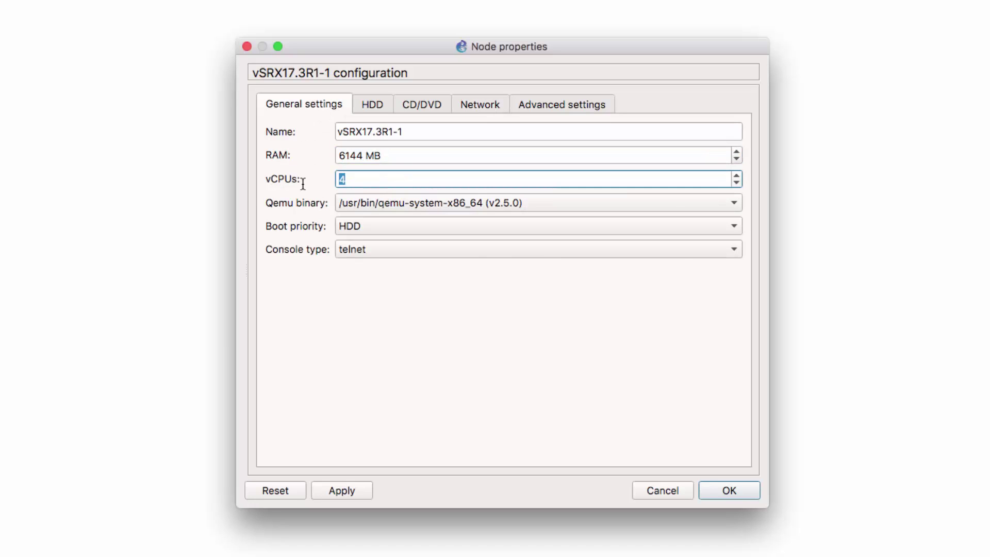
click(406, 157)
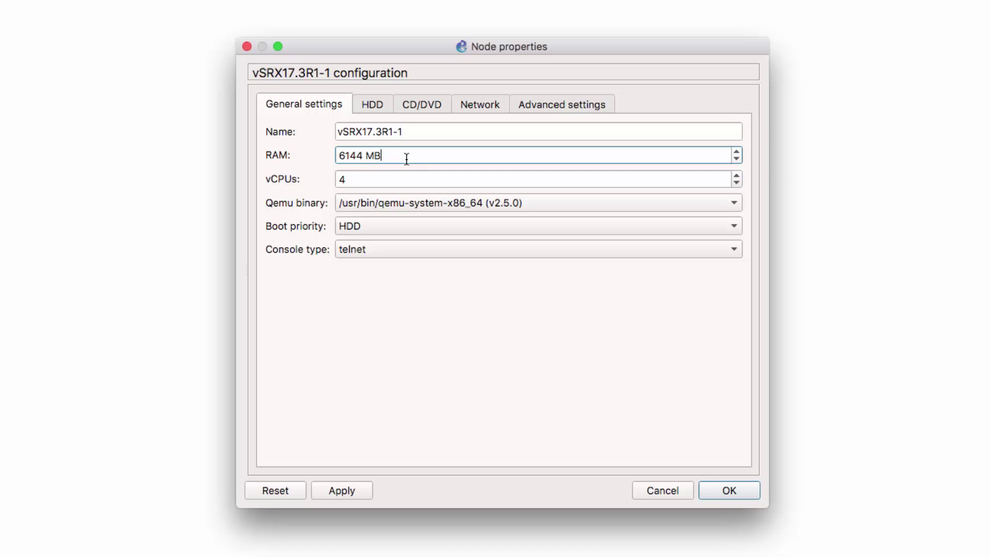
drag(406, 158, 58, 160)
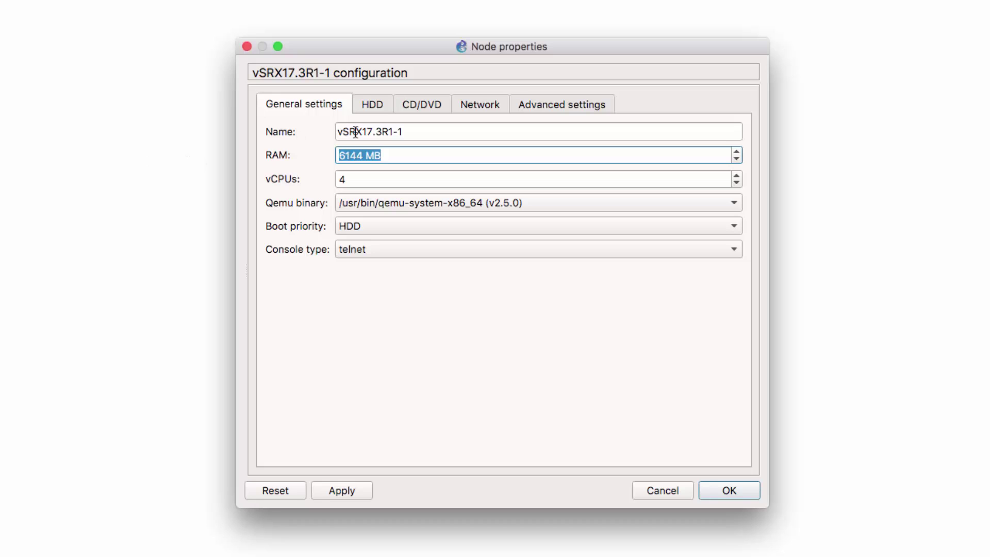
click(477, 105)
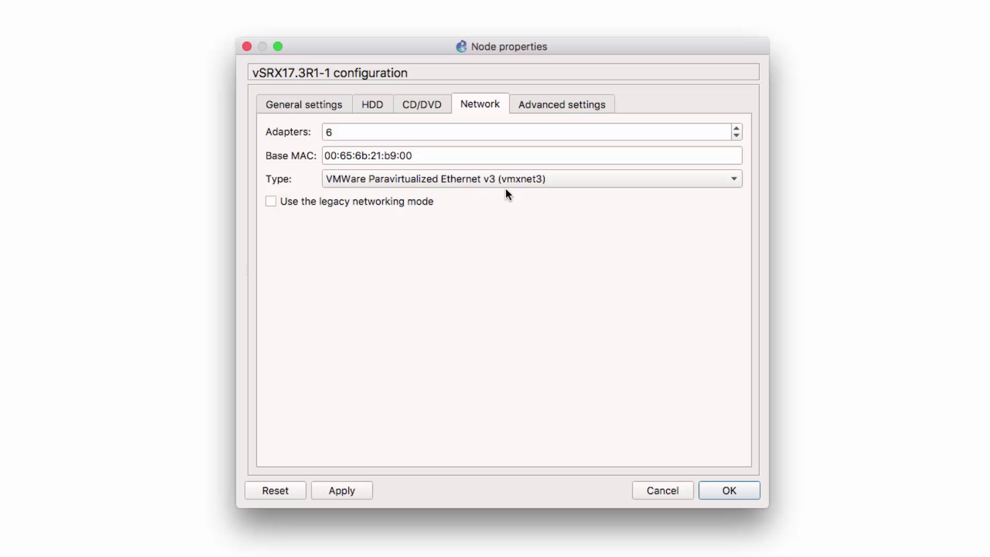
click(716, 488)
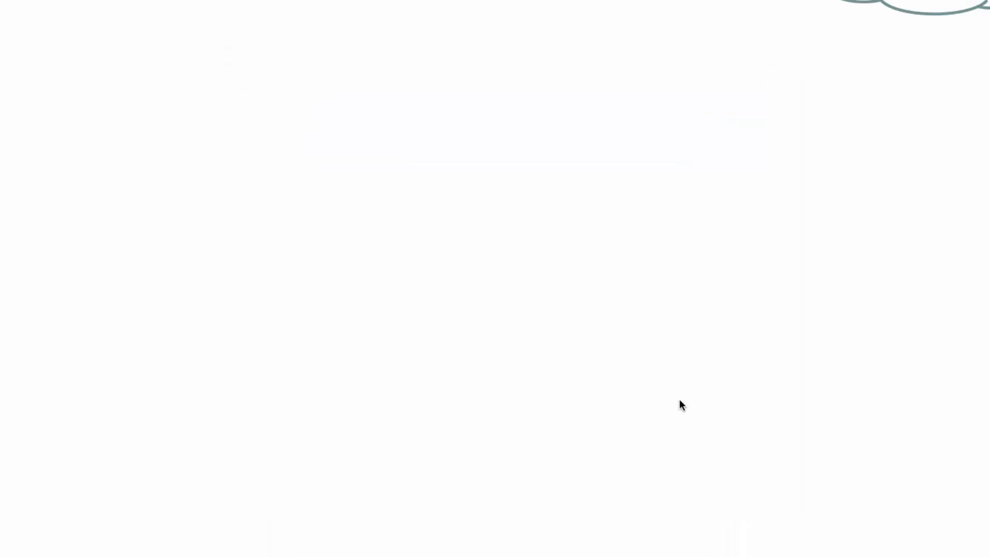